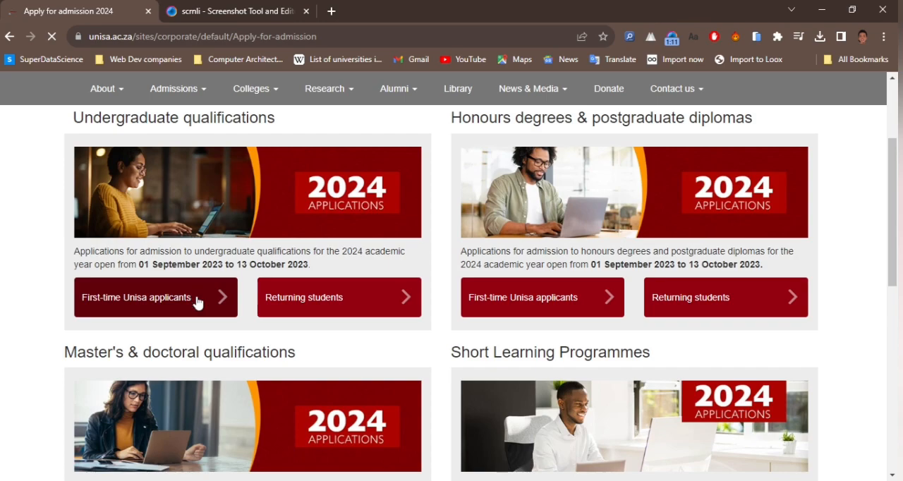
# Step: Open the undergraduate qualifications page for first-time Unisa applicants and go to the option that starts the process
pyautogui.click(197, 299)
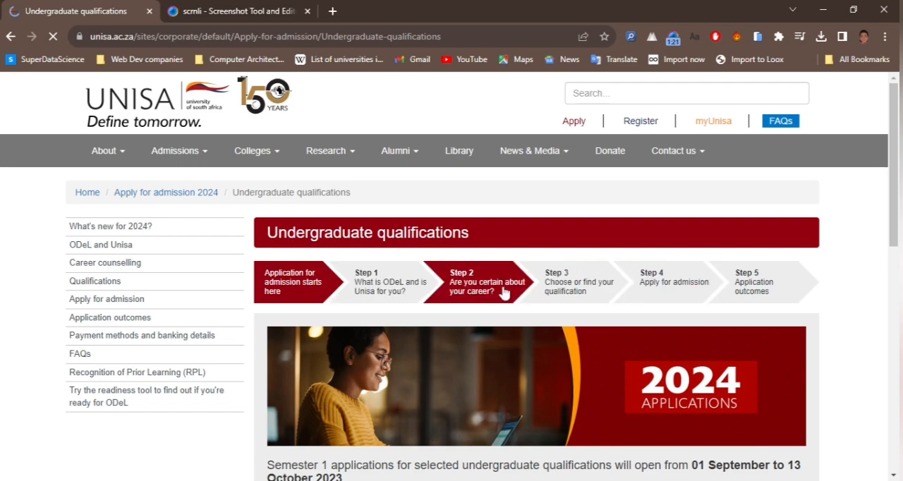
pyautogui.scroll(-4, 656, 296)
pyautogui.scroll(-2, 571, 308)
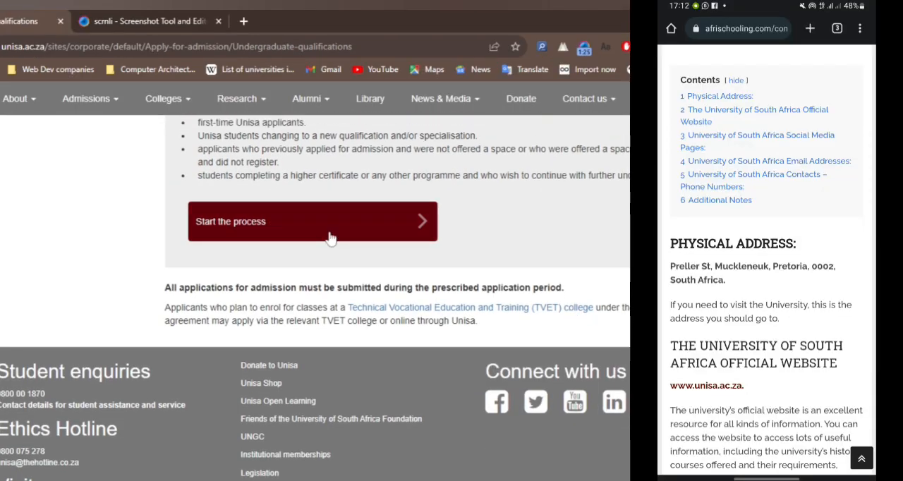
pyautogui.scroll(6, 462, 277)
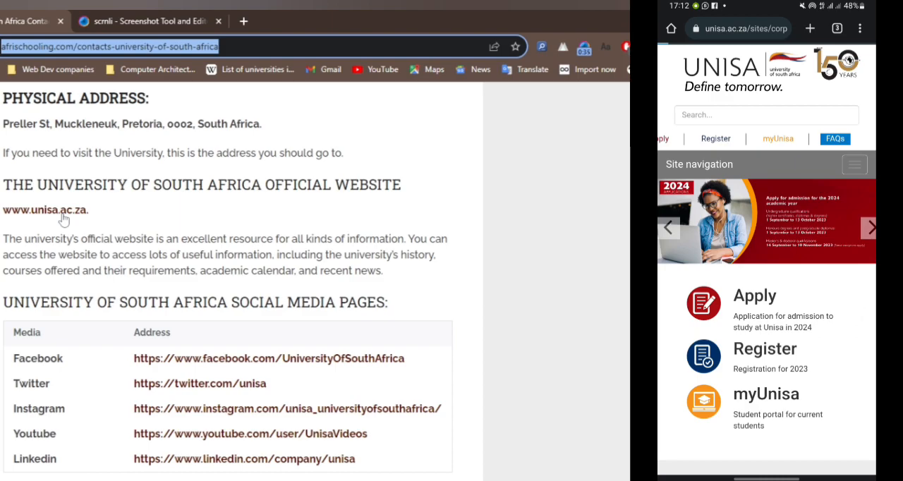
# Step: Open the official Unisa website from the contacts article and go to the undergraduate section for first-time applicants
pyautogui.click(63, 215)
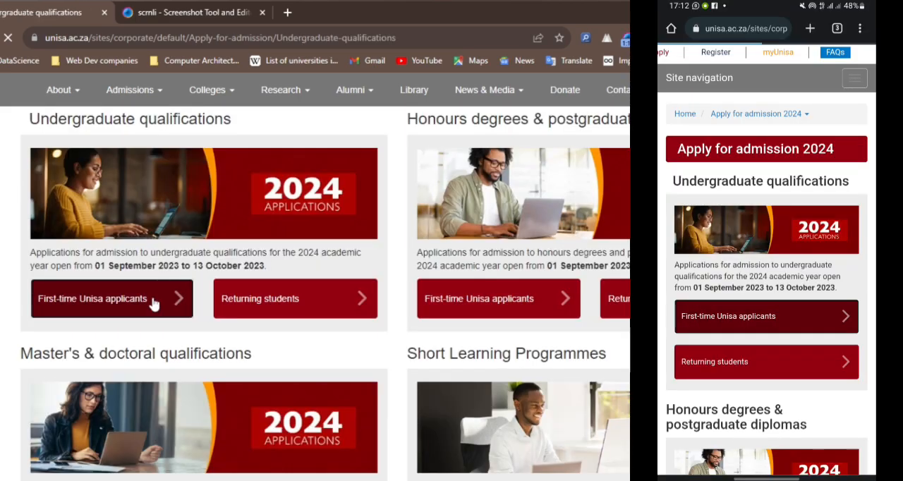
pyautogui.click(153, 303)
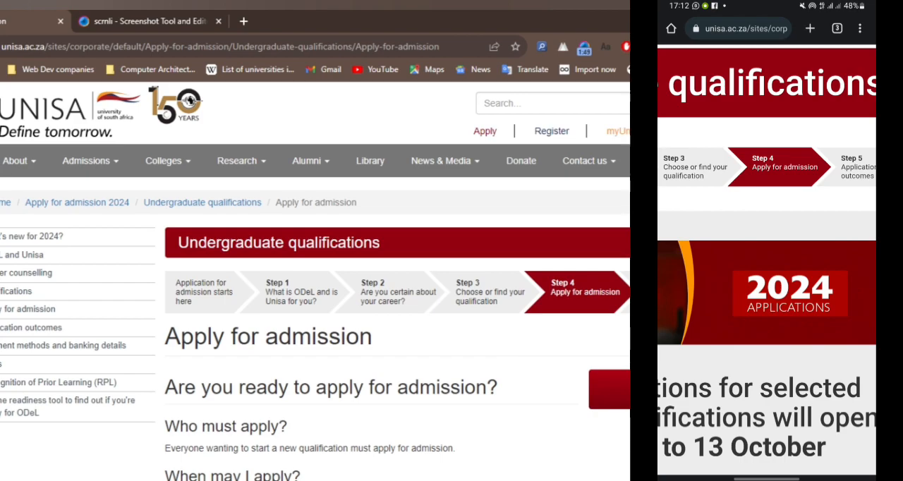
# Step: Open the application tool from the Apply for admission page and select the Undergraduate option
pyautogui.scroll(-3, 521, 362)
pyautogui.scroll(1, 518, 362)
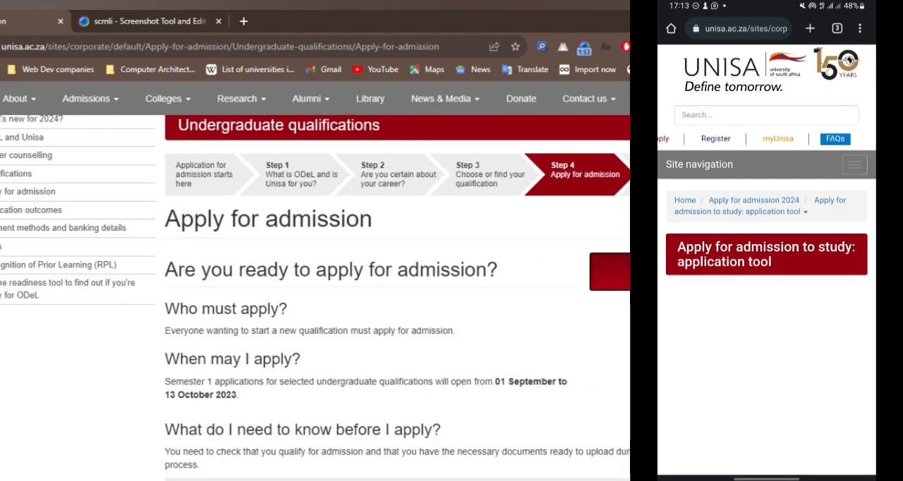
pyautogui.doubleClick(334, 52)
pyautogui.doubleClick(382, 47)
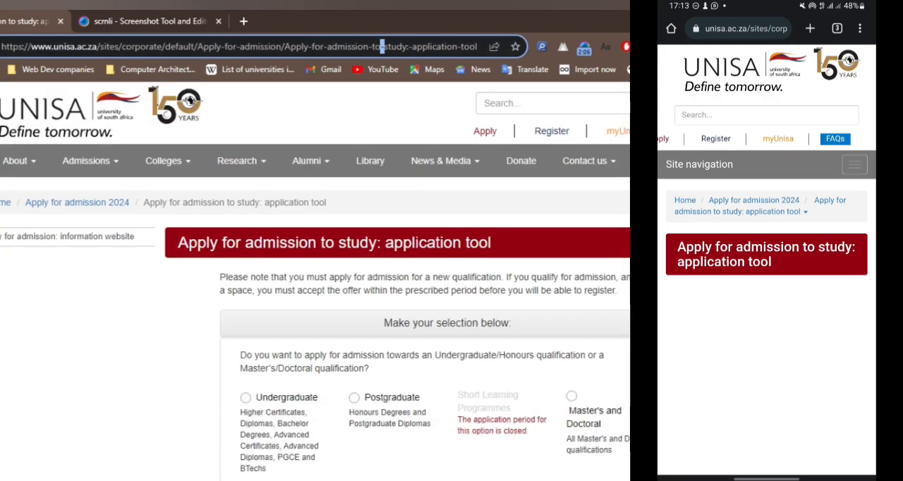
pyautogui.scroll(-2, 245, 253)
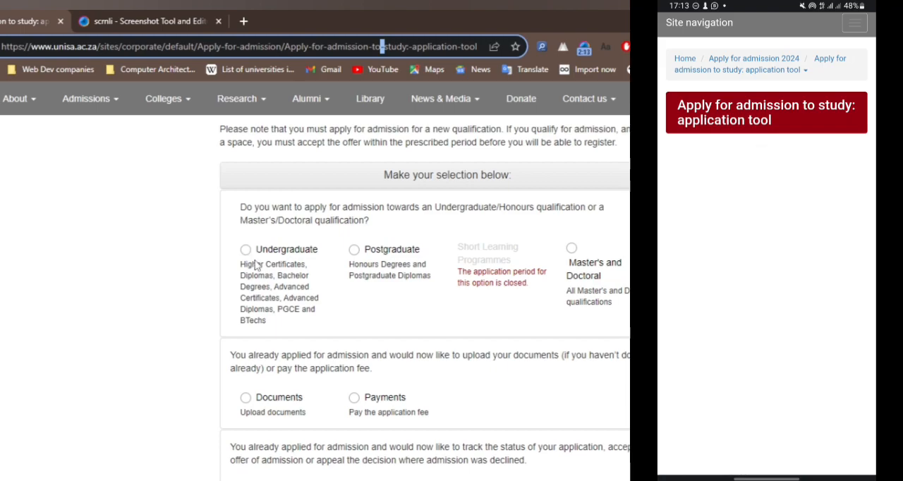
pyautogui.click(246, 253)
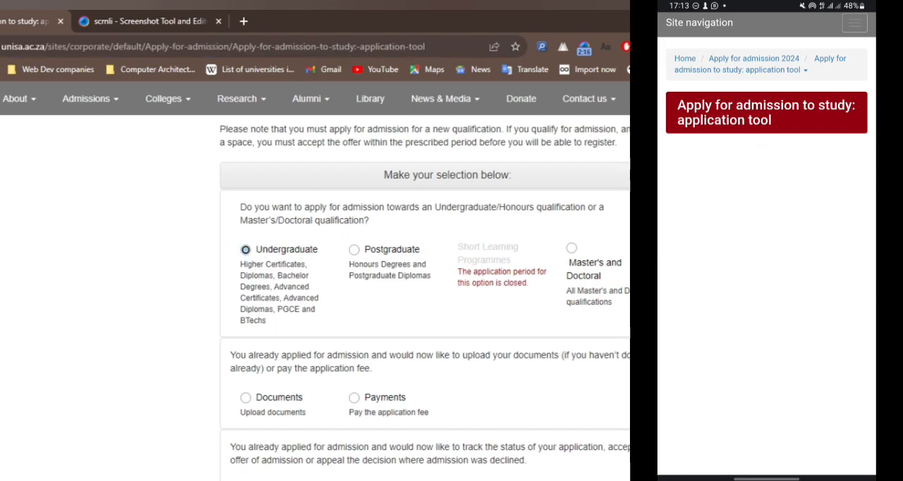
# Step: Enter the applicant's surname and first name in the first-time applicant form
pyautogui.click(474, 212)
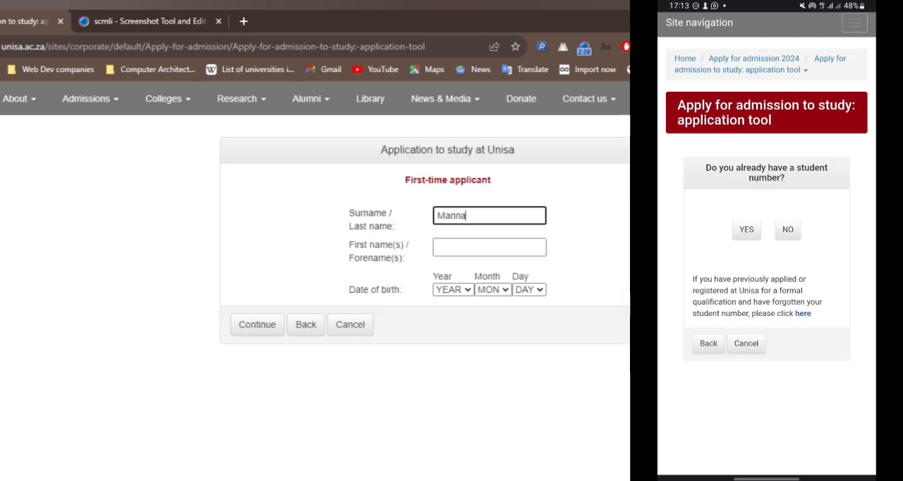
pyautogui.click(454, 244)
pyautogui.hotkey('ctrl', 'a')
# Step: Select the applicant's year of birth and enter the same surname and first name in the phone's form
pyautogui.click(464, 290)
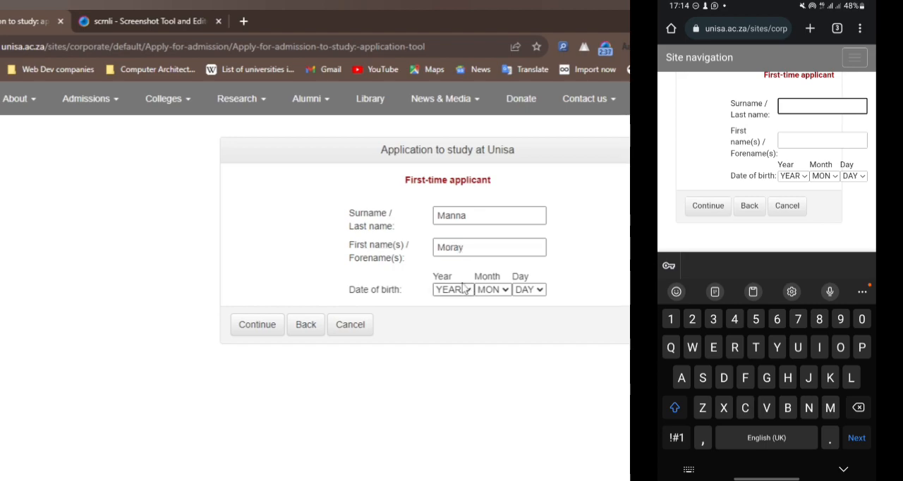
pyautogui.click(455, 345)
pyautogui.click(488, 290)
pyautogui.write('na')
pyautogui.click(822, 141)
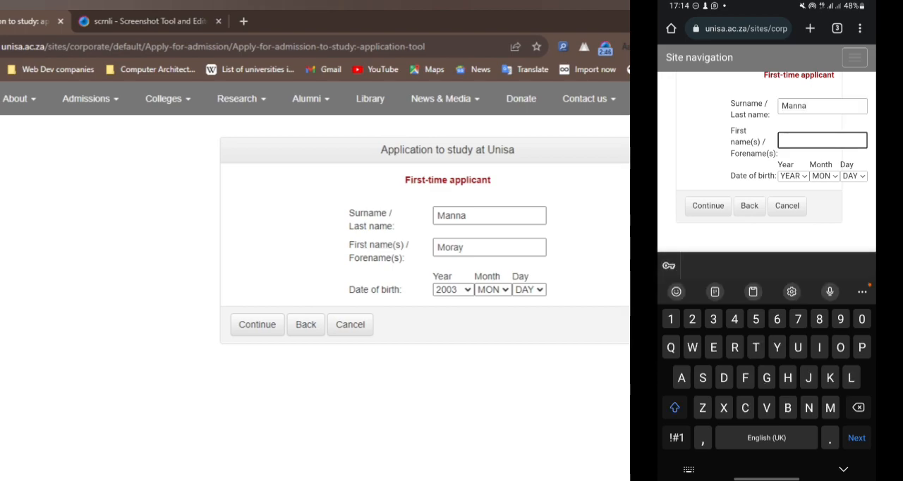
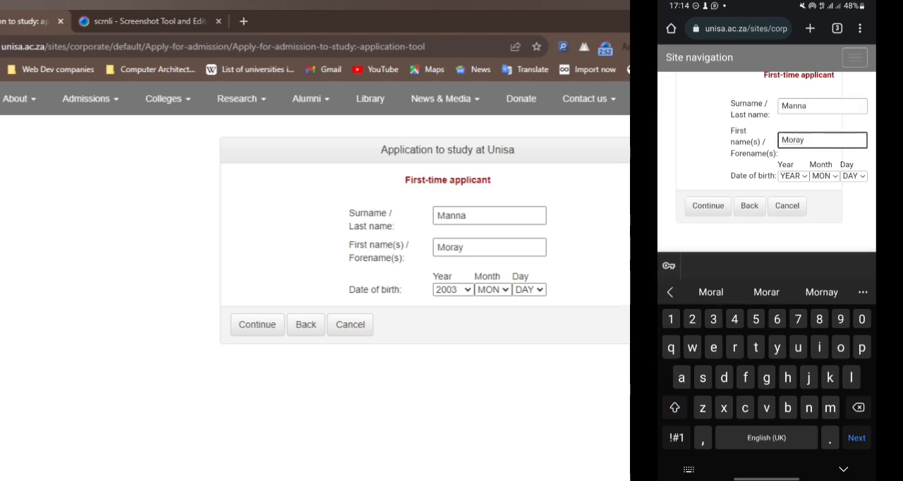
pyautogui.click(414, 227)
pyautogui.click(793, 175)
# Step: Select the applicant's month and day of birth and submit the first-time applicant details
pyautogui.click(486, 291)
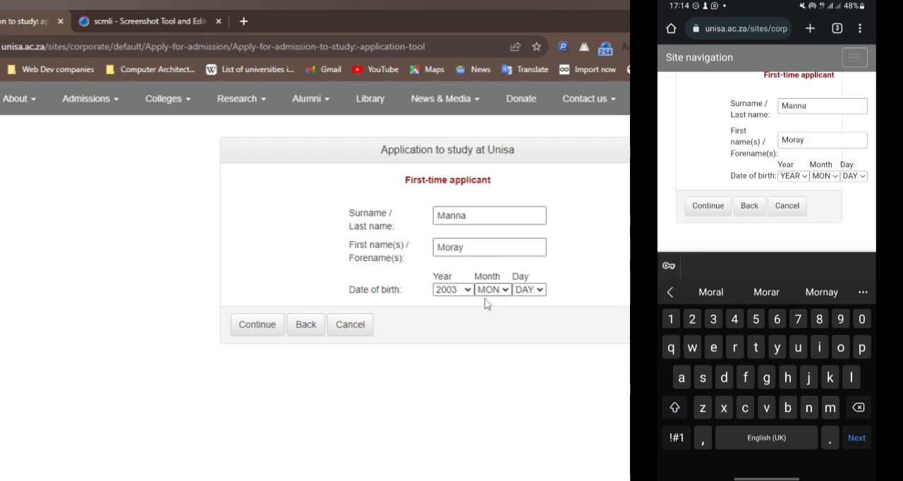
pyautogui.click(491, 359)
pyautogui.click(523, 292)
pyautogui.click(523, 292)
pyautogui.click(540, 293)
pyautogui.scroll(-12, 767, 282)
pyautogui.click(526, 465)
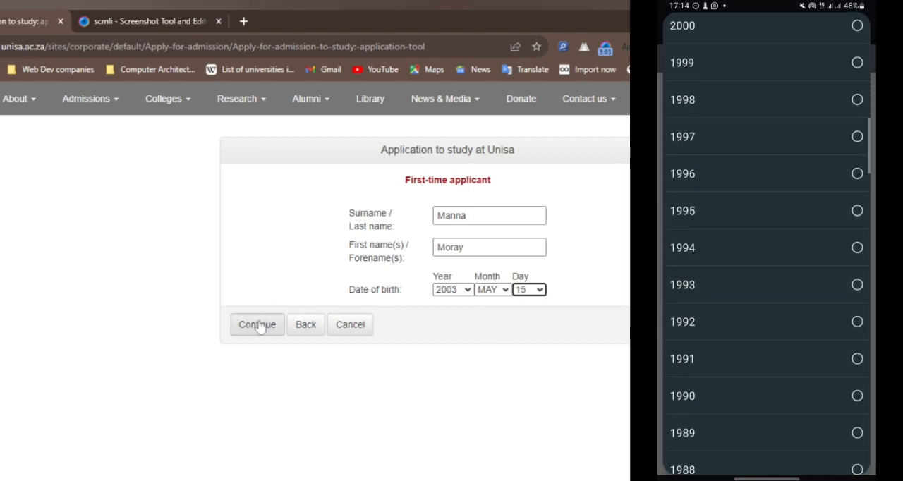
pyautogui.click(259, 328)
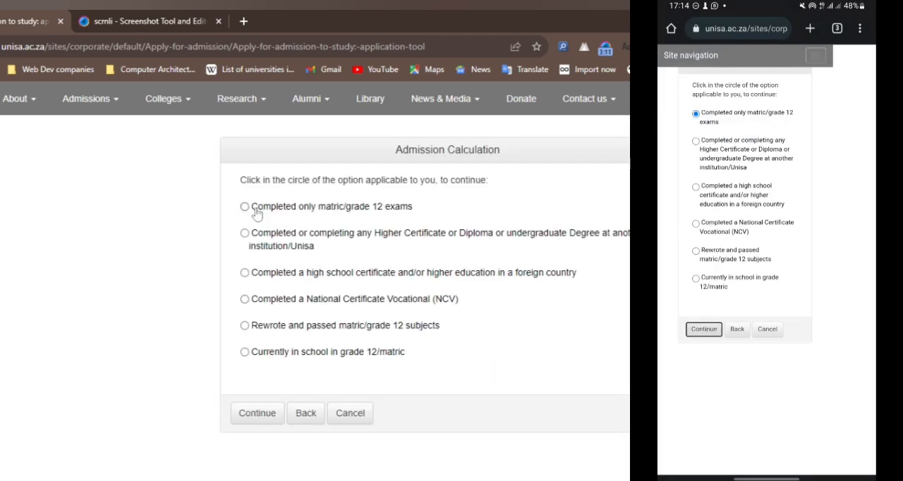
# Step: Choose "Completed only matric/grade 12 exams" and submit the applicant's South African identity number
pyautogui.click(254, 210)
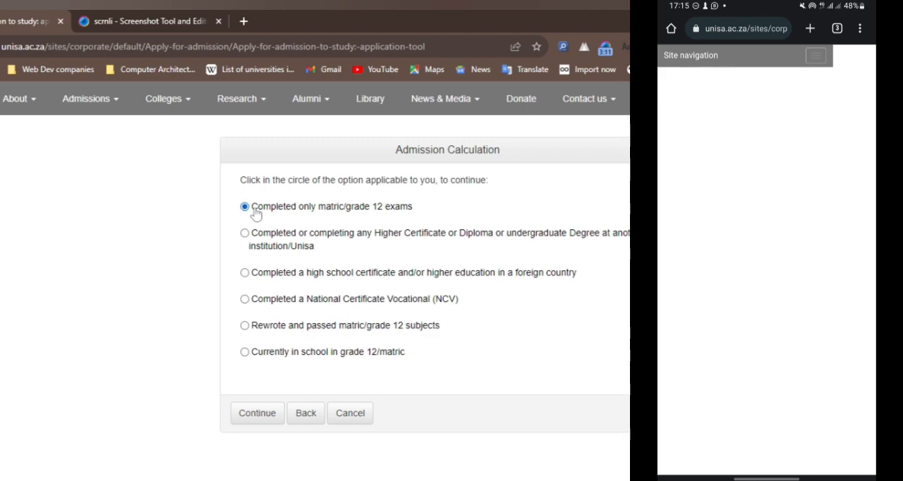
pyautogui.click(266, 416)
pyautogui.click(423, 208)
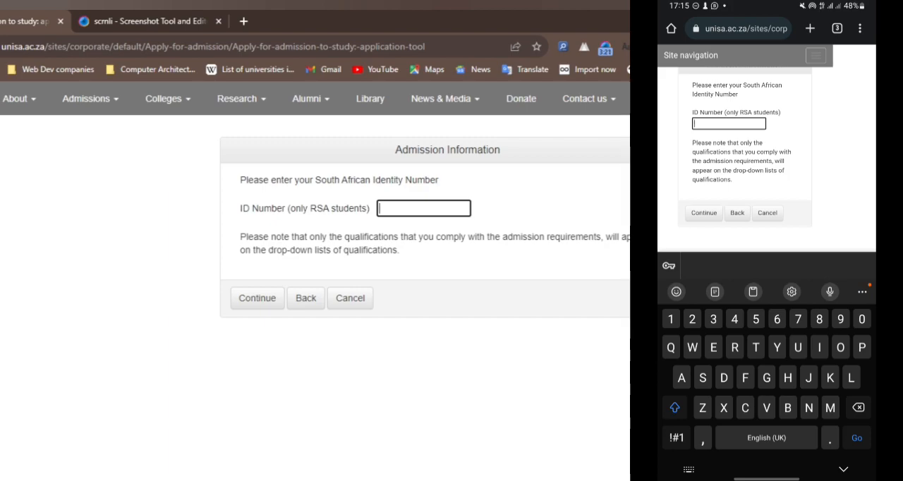
pyautogui.scroll(1, 315, 282)
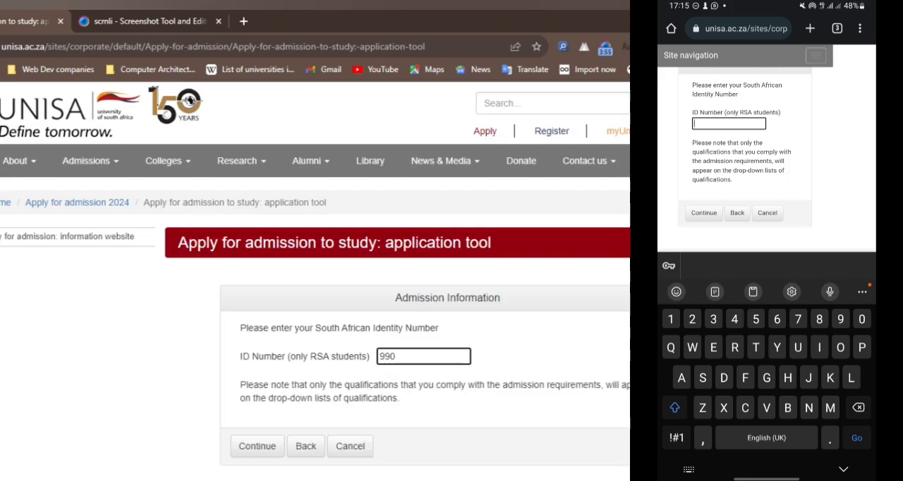
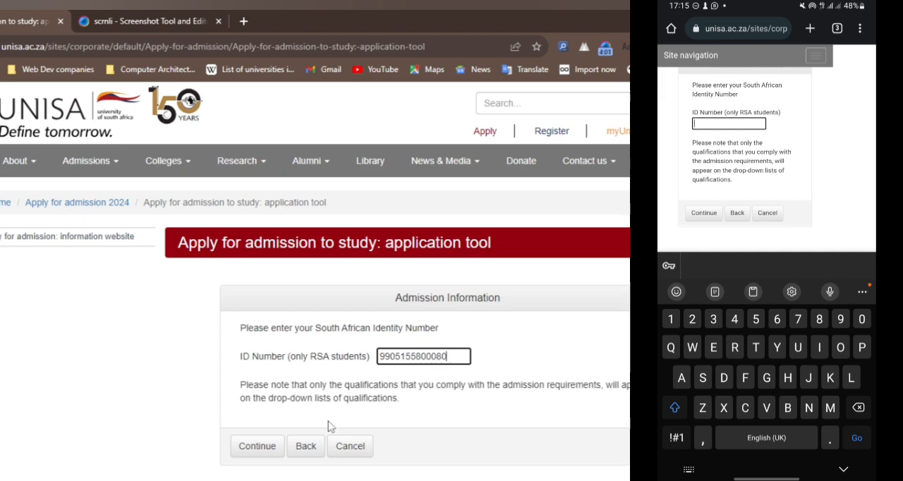
pyautogui.click(276, 444)
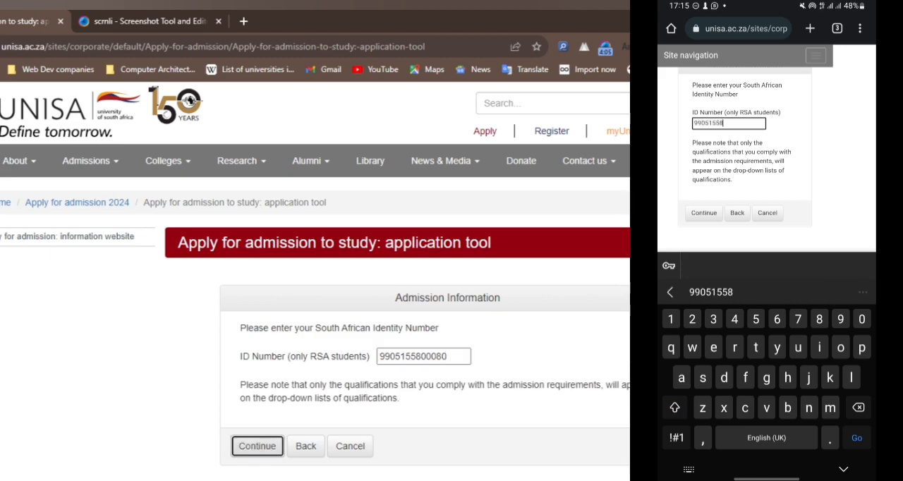
# Step: Choose "NSC entry level Bachelor's degree" as the matriculation certificate and continue to the subject list
pyautogui.scroll(-2, 382, 398)
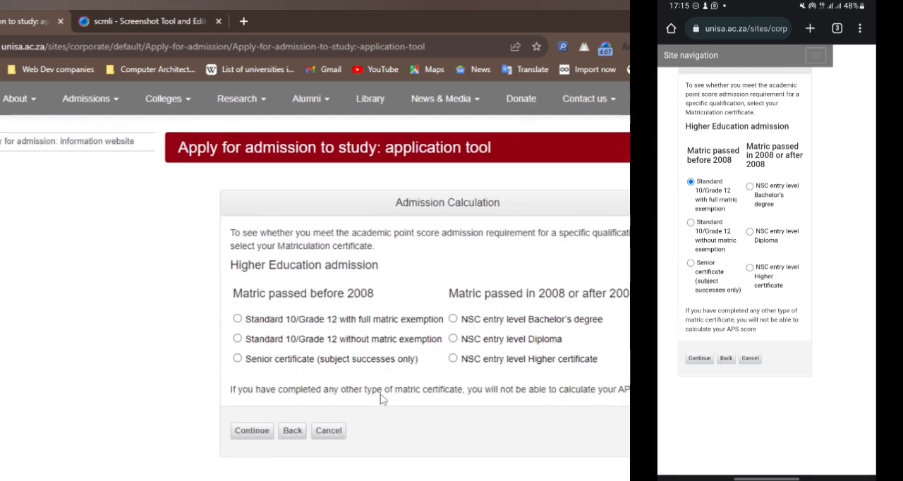
pyautogui.click(513, 311)
pyautogui.click(254, 421)
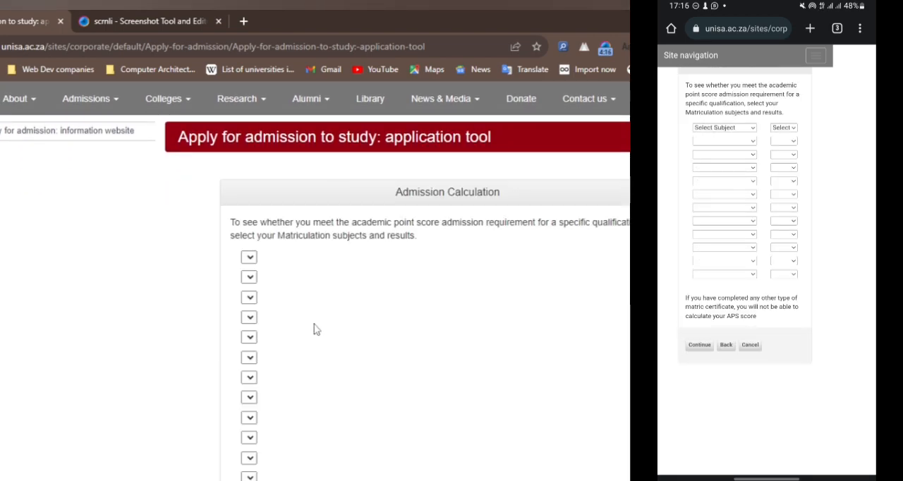
# Step: Set the first matric subject to COMPUTER STUDIES with a result of 80 – 100%
pyautogui.click(374, 256)
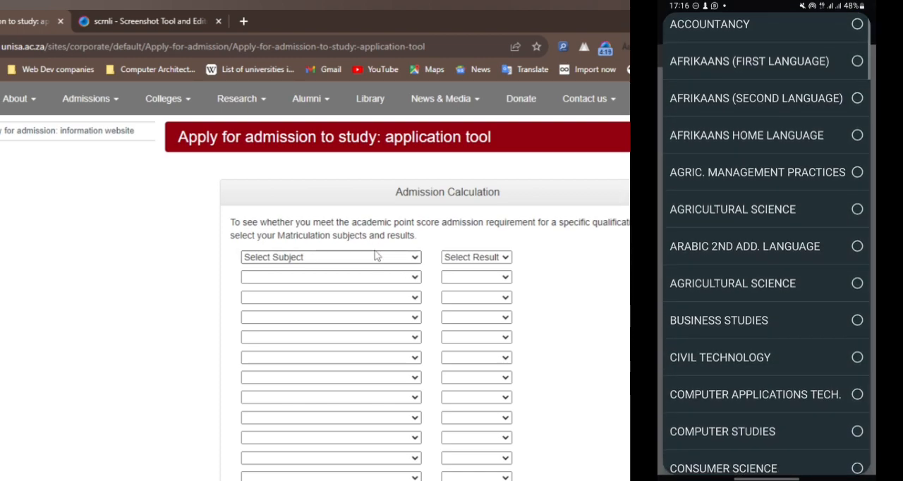
pyautogui.click(342, 270)
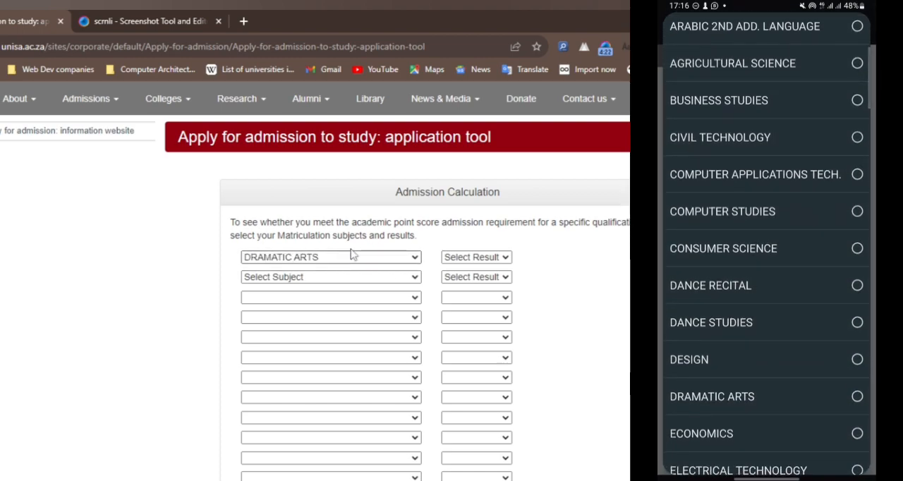
pyautogui.click(345, 254)
pyautogui.press('Up')
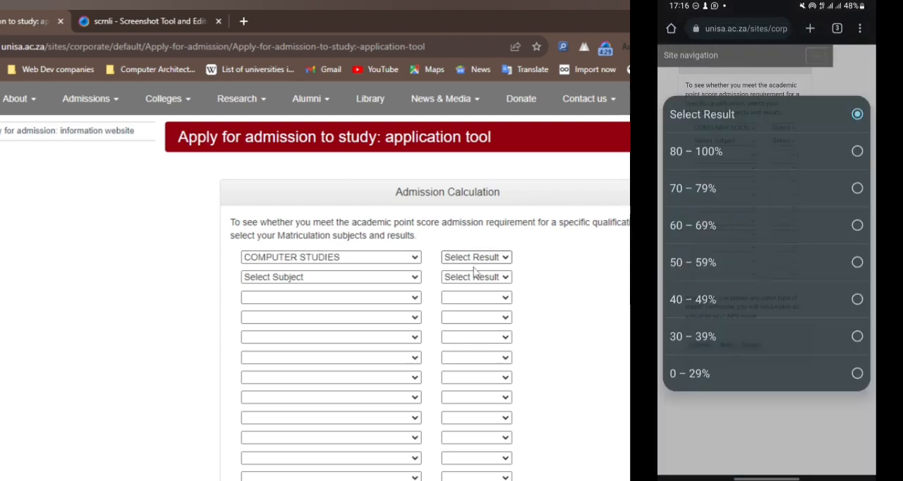
pyautogui.click(475, 260)
pyautogui.click(473, 279)
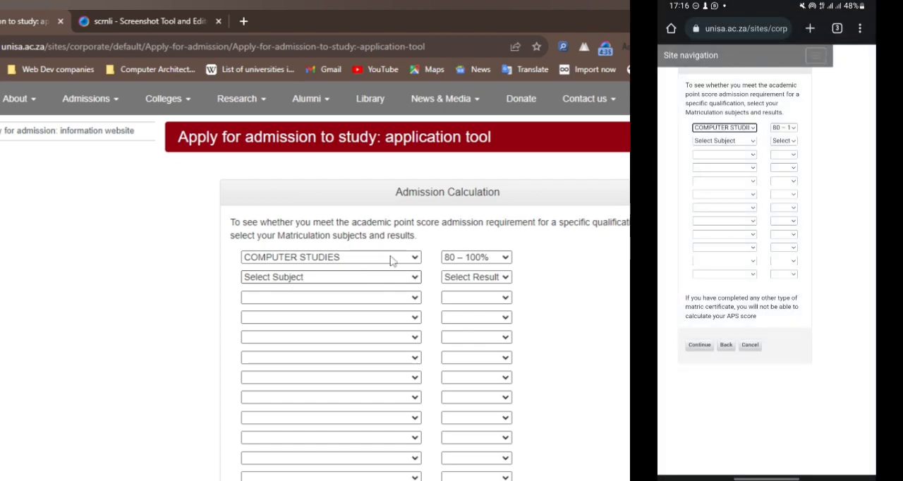
# Step: Add INFORMATION TECHNOLOGY, ENGLISH HOME LANGUAGE, CIVIL TECHNOLOGY and BUSINESS STUDIES, each with 80 – 100%, and submit the subject results
pyautogui.click(484, 277)
pyautogui.click(483, 293)
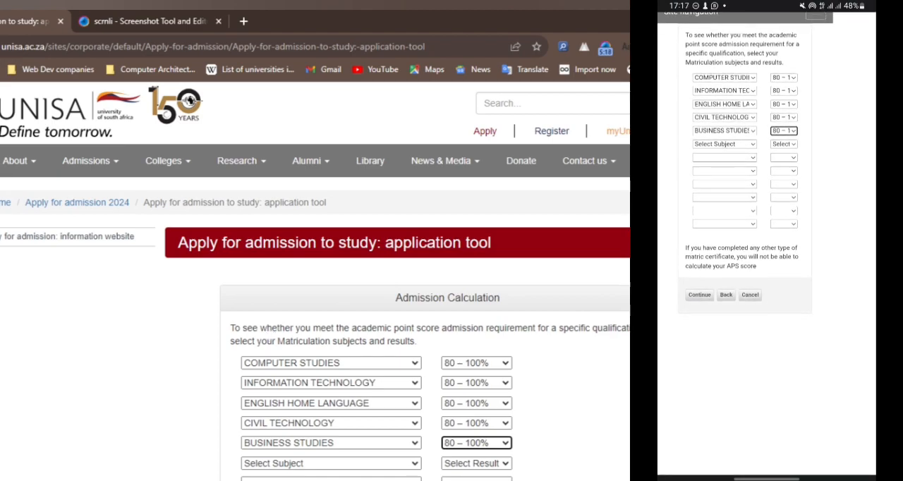
pyautogui.scroll(-5, 425, 366)
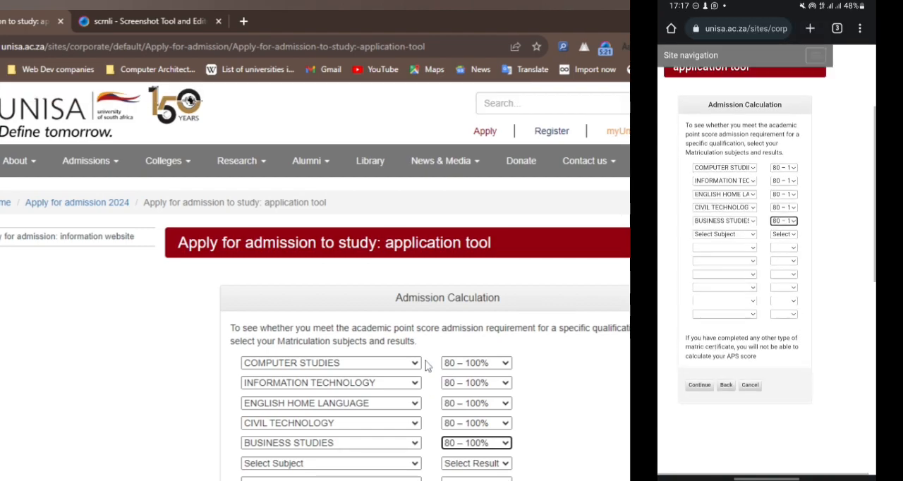
pyautogui.scroll(1, 425, 365)
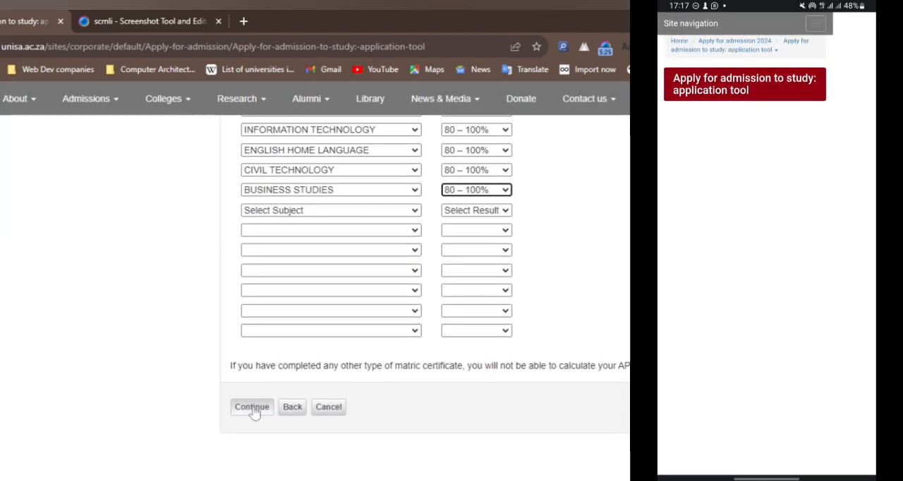
pyautogui.click(252, 406)
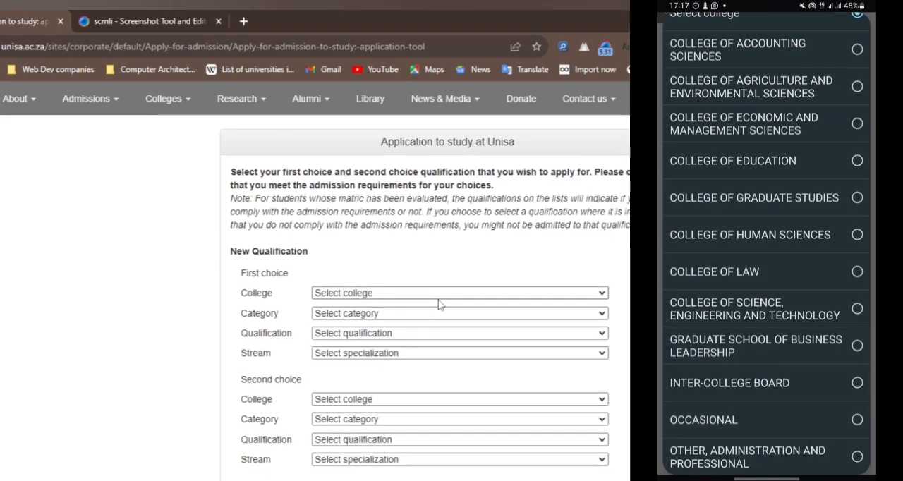
# Step: Set the first choice to College of Science, Engineering and Technology, Bachelor Degrees, 98906 Bachelor of Science in Computing, stream COM - Computing
pyautogui.click(452, 292)
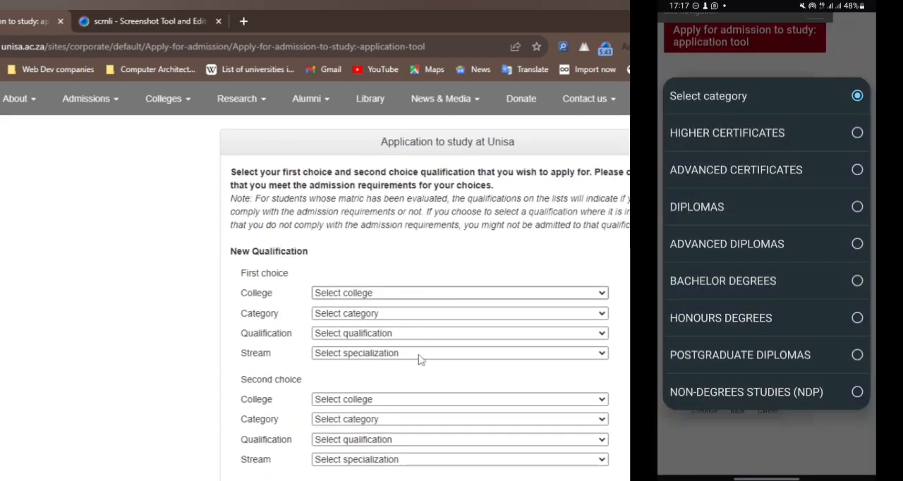
pyautogui.click(419, 356)
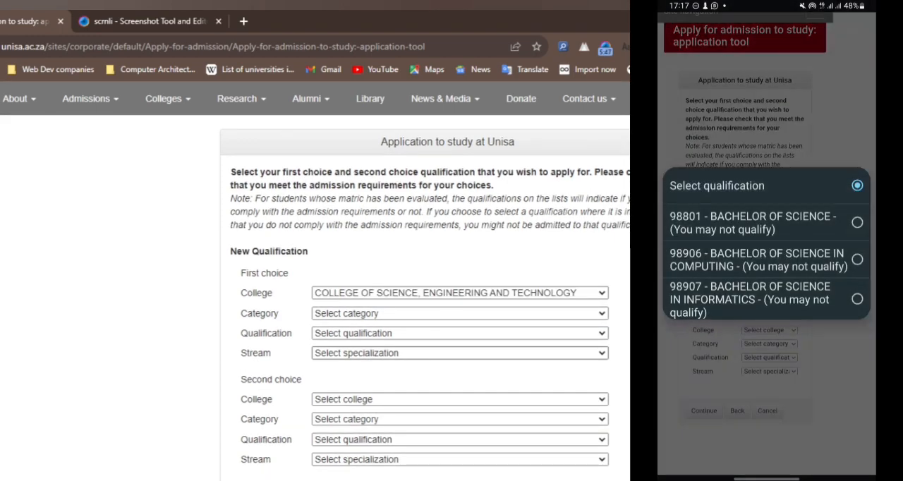
pyautogui.click(409, 314)
pyautogui.click(412, 337)
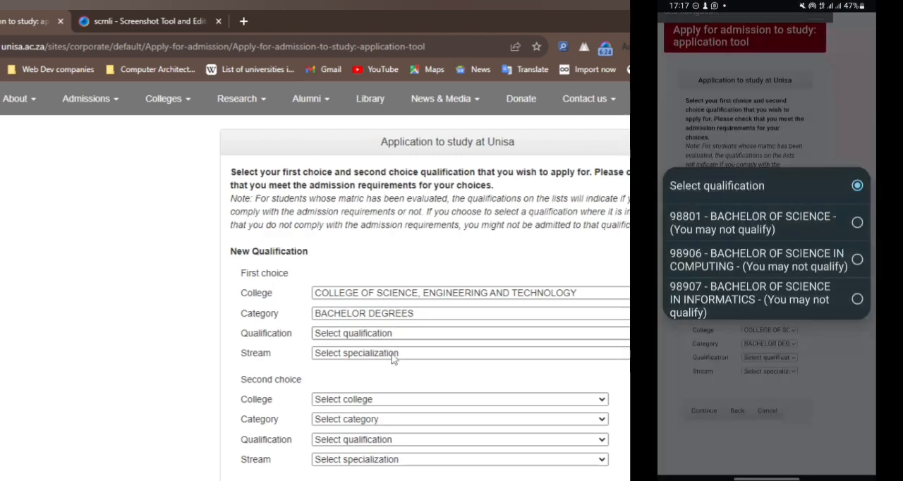
pyautogui.click(392, 355)
pyautogui.click(398, 355)
pyautogui.click(402, 379)
# Step: Set the second choice to 98907 Bachelor of Science in Informatics, stream INF - Informatics, under the same college and category, and submit both choices
pyautogui.scroll(-1, 416, 384)
pyautogui.click(446, 335)
pyautogui.click(449, 365)
pyautogui.click(393, 354)
pyautogui.click(392, 398)
pyautogui.click(374, 376)
pyautogui.click(381, 423)
pyautogui.click(404, 395)
pyautogui.click(404, 416)
pyautogui.click(258, 449)
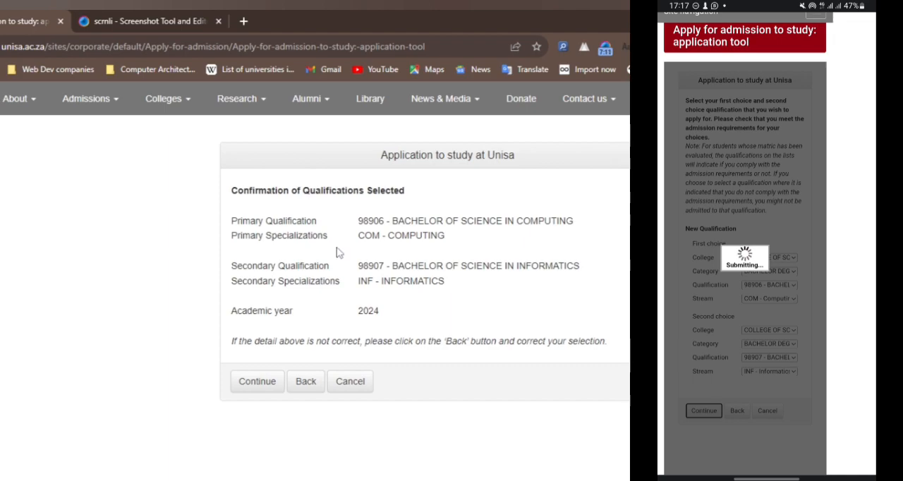
# Step: Confirm the selected qualifications, and enter the applicant's initials and the title MS in the personal details
pyautogui.click(257, 381)
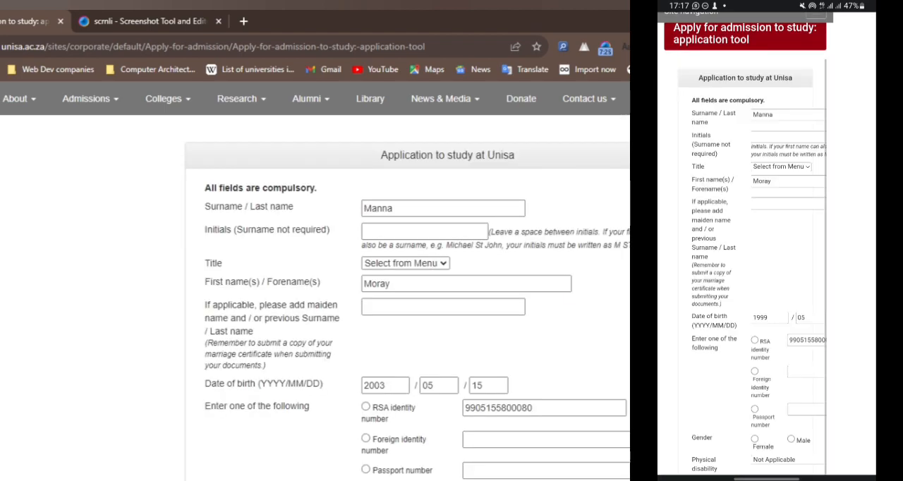
pyautogui.click(788, 136)
pyautogui.click(425, 231)
pyautogui.write('M')
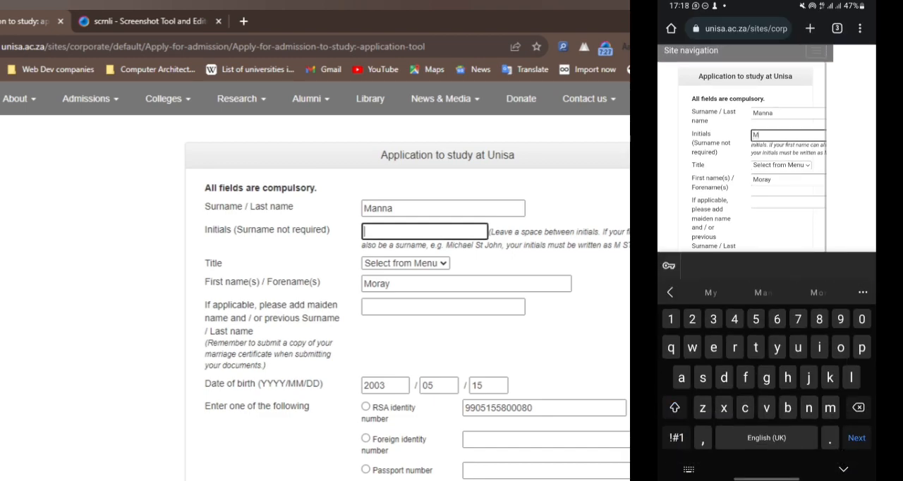
pyautogui.write('M')
pyautogui.scroll(-1, 520, 280)
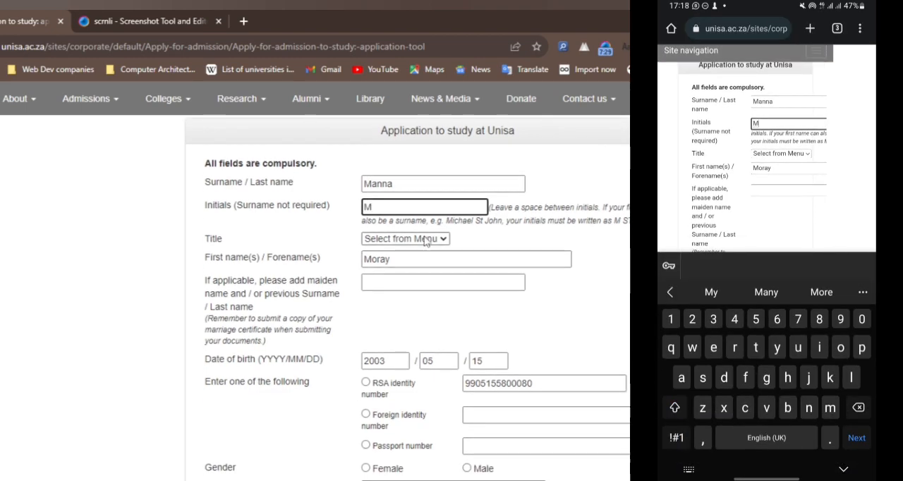
pyautogui.click(423, 248)
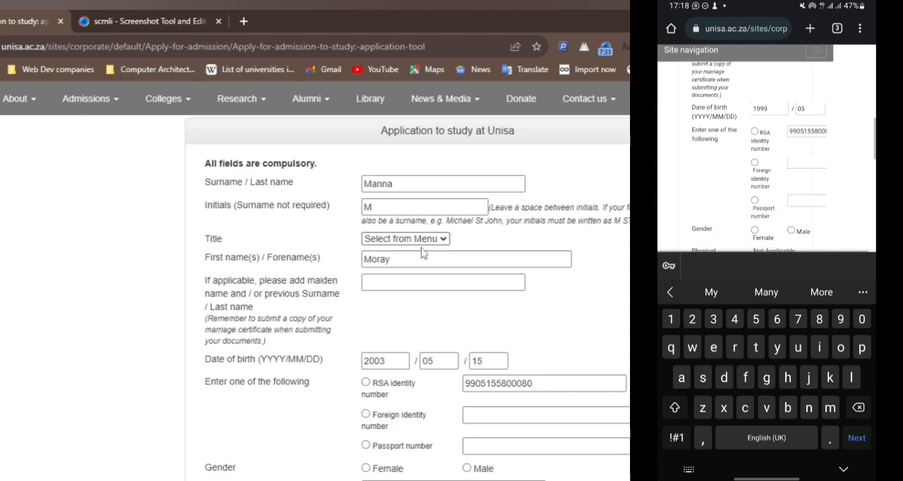
pyautogui.click(409, 291)
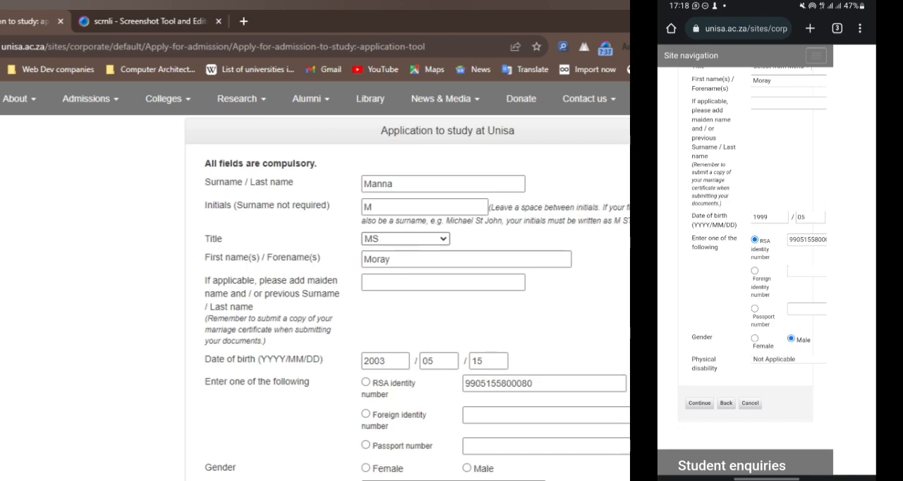
# Step: Choose RSA identity number, set the gender to Male with physical disability Not Applicable, and submit the personal details
pyautogui.scroll(-1, 527, 343)
pyautogui.click(418, 240)
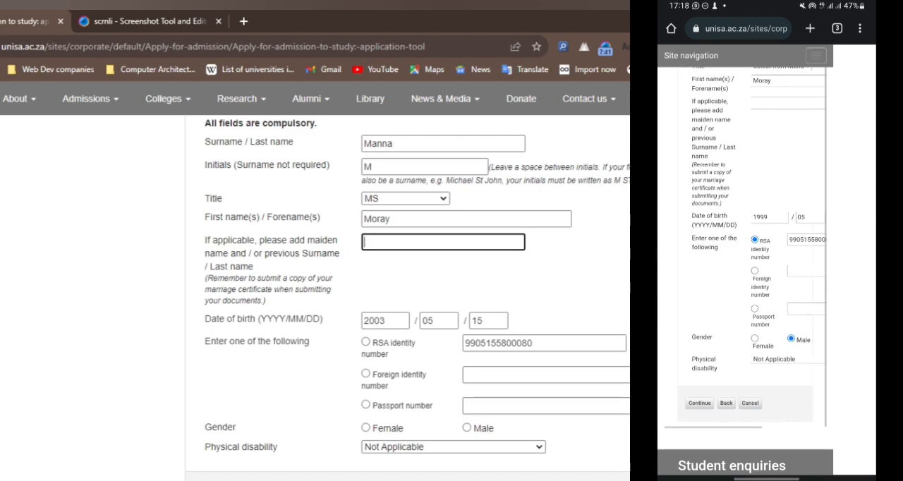
pyautogui.scroll(-1, 447, 301)
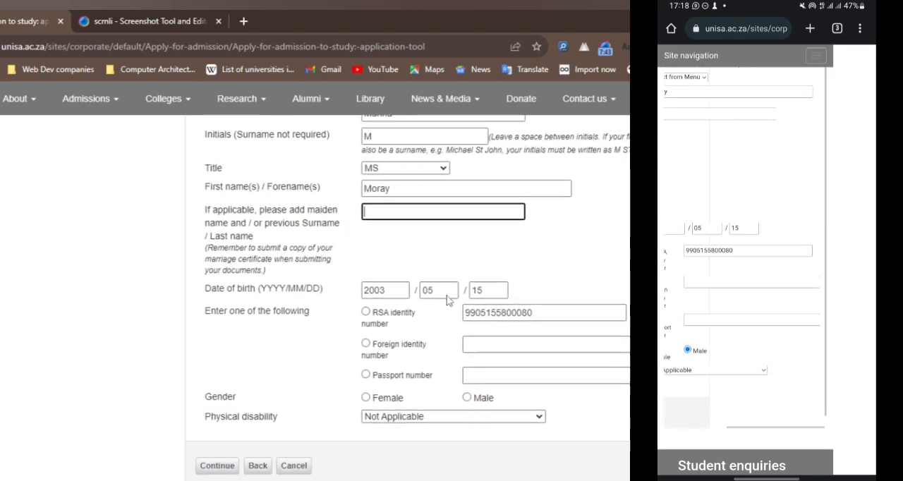
pyautogui.scroll(-2, 447, 300)
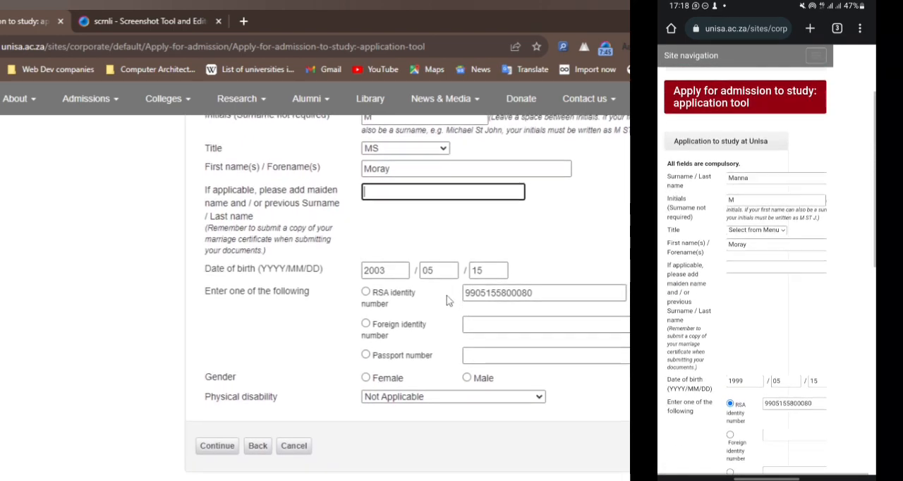
pyautogui.click(366, 239)
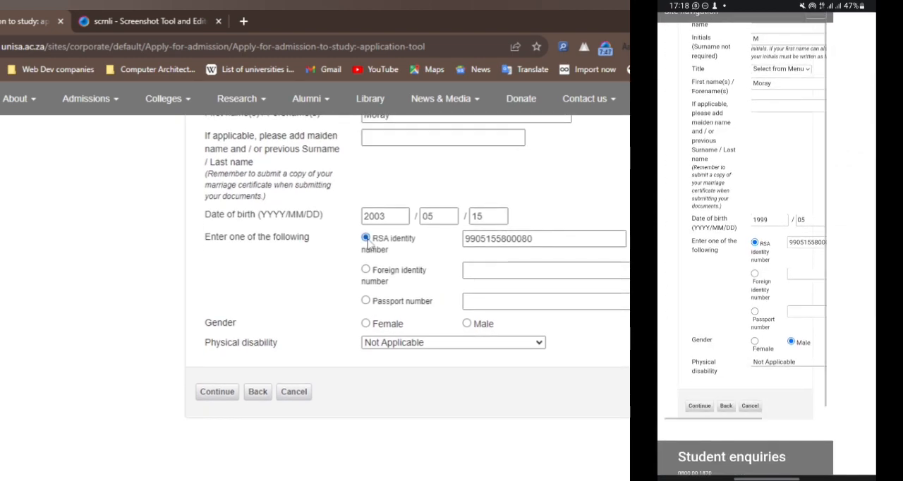
pyautogui.scroll(-1, 445, 341)
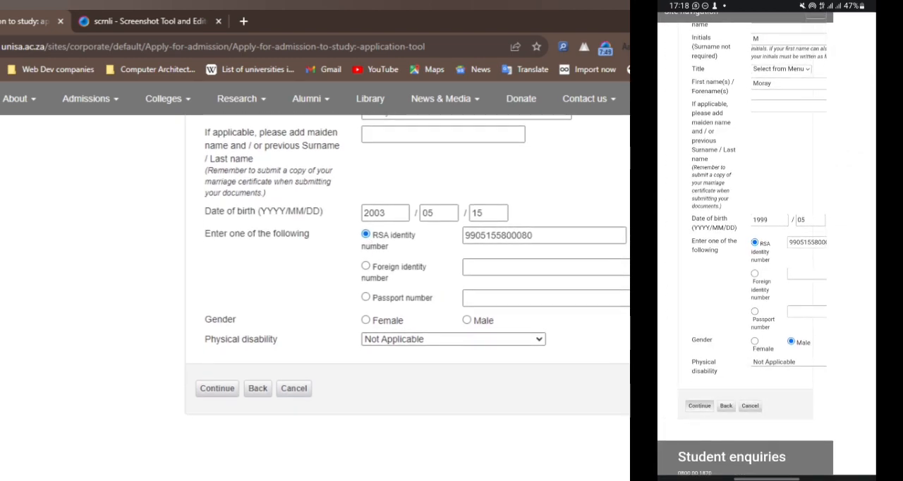
pyautogui.click(400, 342)
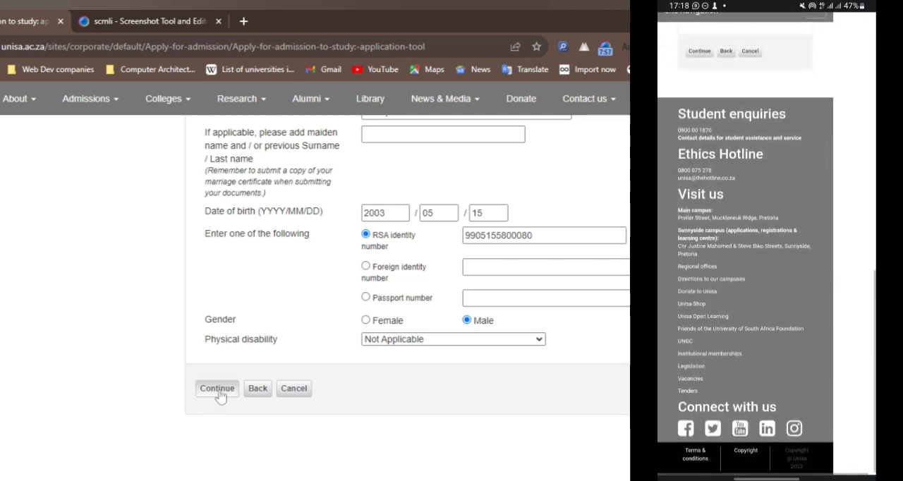
pyautogui.click(218, 394)
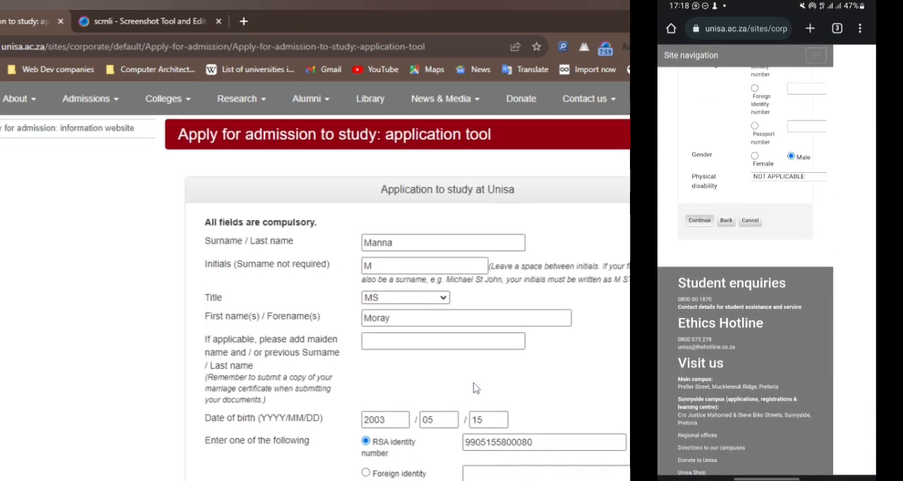
# Step: Enter the applicant's cellular number in international format and e-mail address, repeating both in their confirmation fields
pyautogui.scroll(-3, 474, 388)
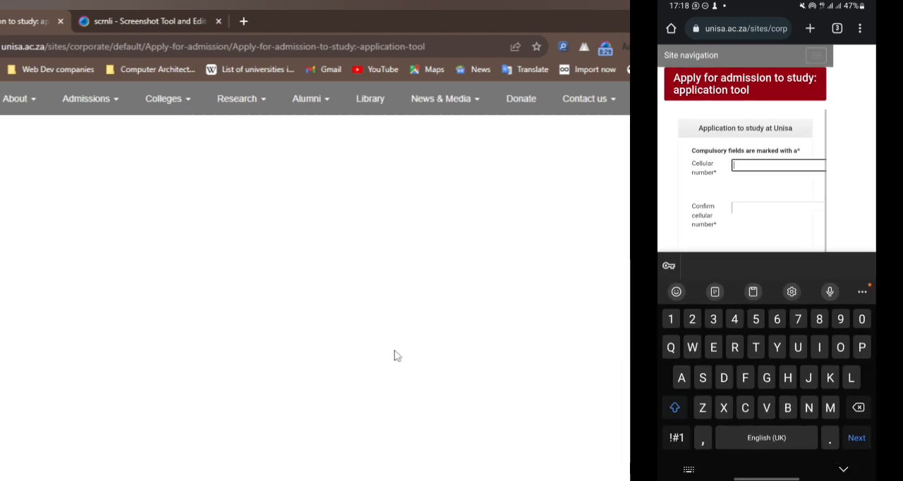
pyautogui.scroll(5, 396, 355)
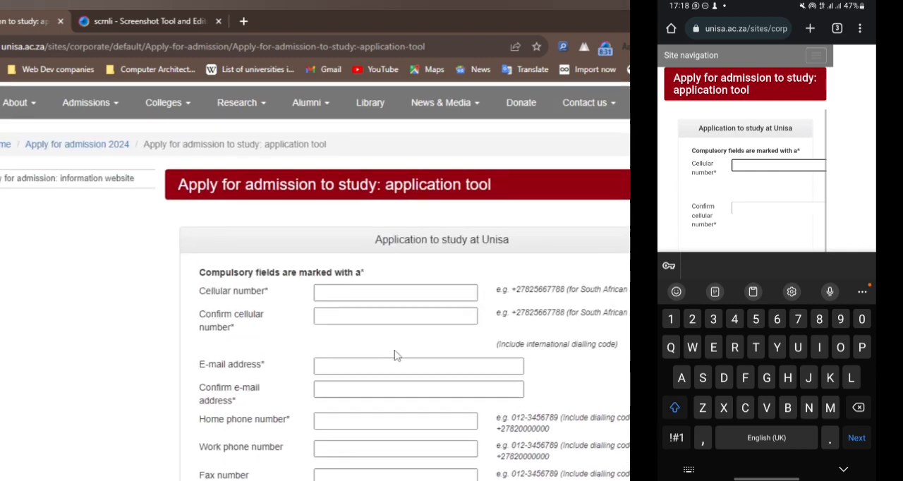
pyautogui.click(400, 348)
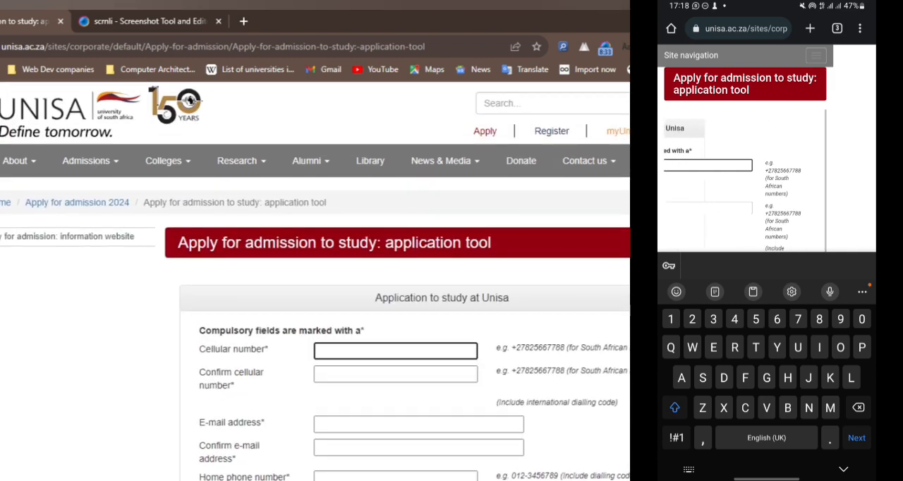
pyautogui.moveTo(529, 348); pyautogui.dragTo(564, 348)
pyautogui.hotkey('ctrl', 'c')
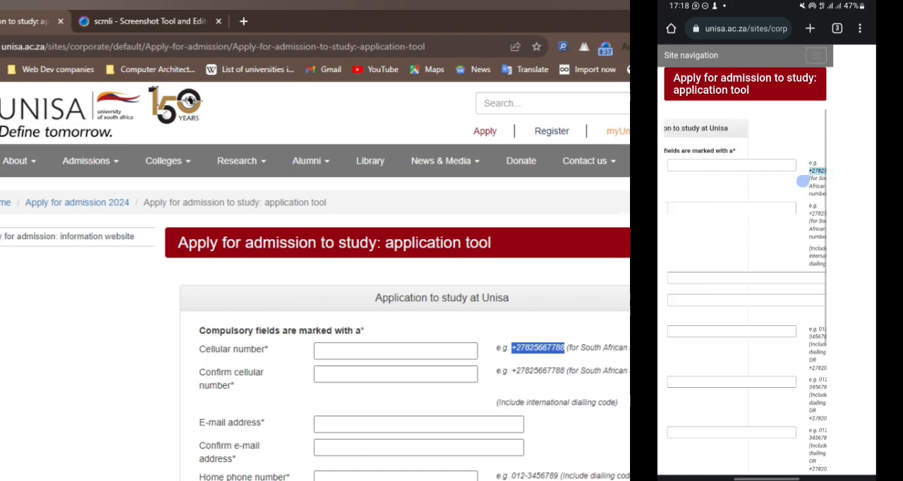
pyautogui.click(395, 350)
pyautogui.hotkey('ctrl', 'v')
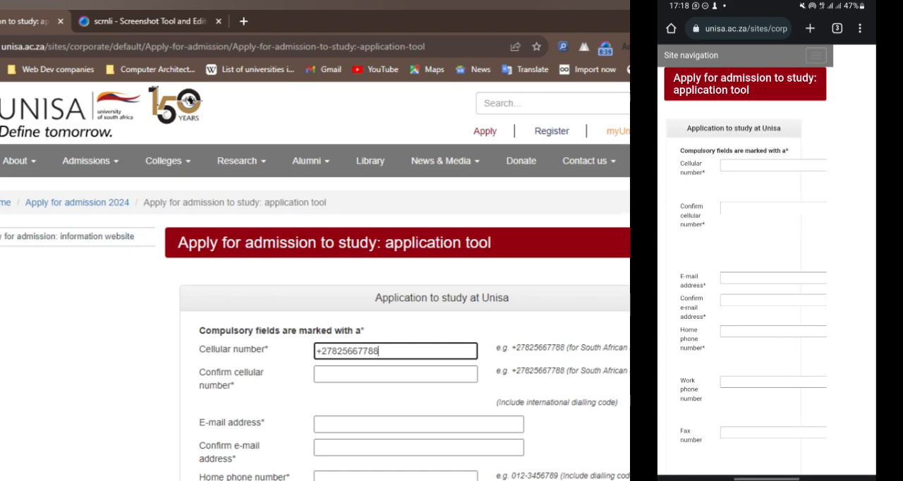
pyautogui.scroll(-1, 431, 412)
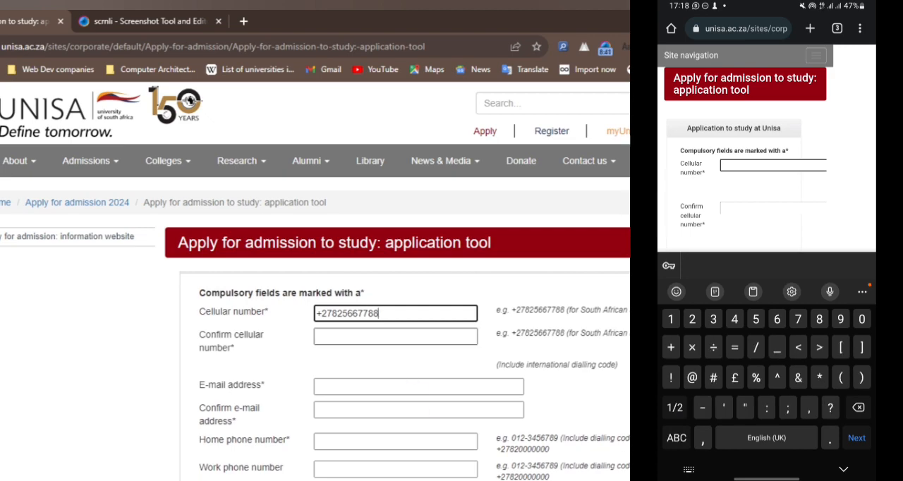
pyautogui.click(394, 338)
pyautogui.hotkey('ctrl', 'v')
pyautogui.click(395, 387)
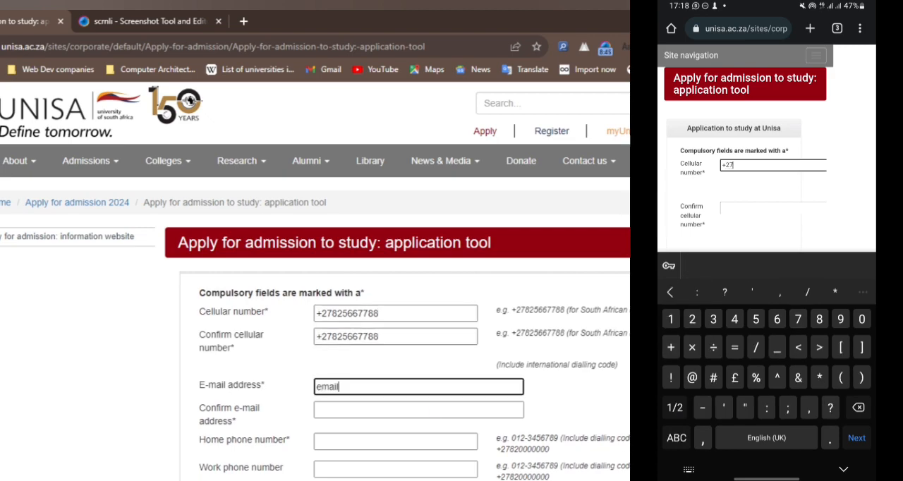
pyautogui.click(396, 410)
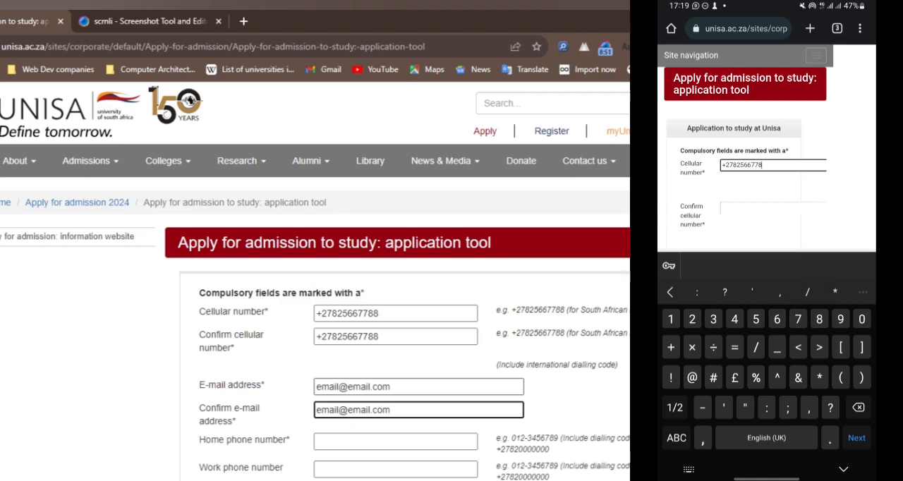
# Step: Fill in the home phone number and the work phone number using the international example format
pyautogui.click(434, 441)
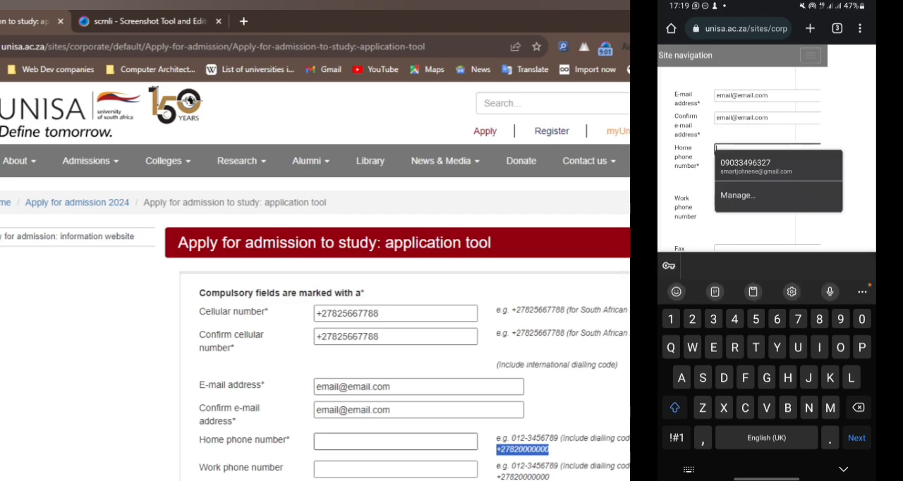
pyautogui.hotkey('ctrl', 'v')
pyautogui.scroll(-1, 561, 409)
pyautogui.moveTo(556, 403); pyautogui.dragTo(497, 401)
pyautogui.hotkey('ctrl', 'c')
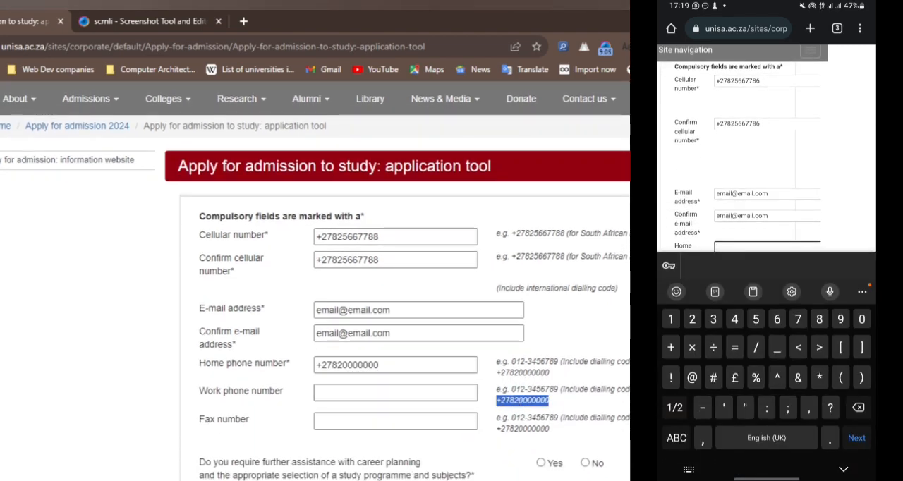
pyautogui.click(395, 393)
pyautogui.hotkey('ctrl', 'v')
pyautogui.scroll(-2, 395, 393)
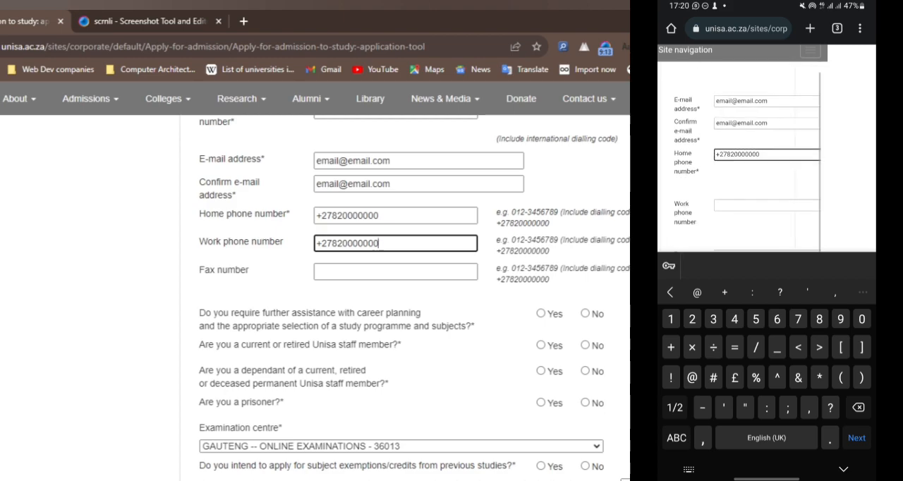
# Step: Answer No to career planning assistance, staff member, staff dependant, prisoner and subject exemptions, keeping examination centre GAUTENG -- ONLINE EXAMINATIONS - 36013
pyautogui.click(585, 314)
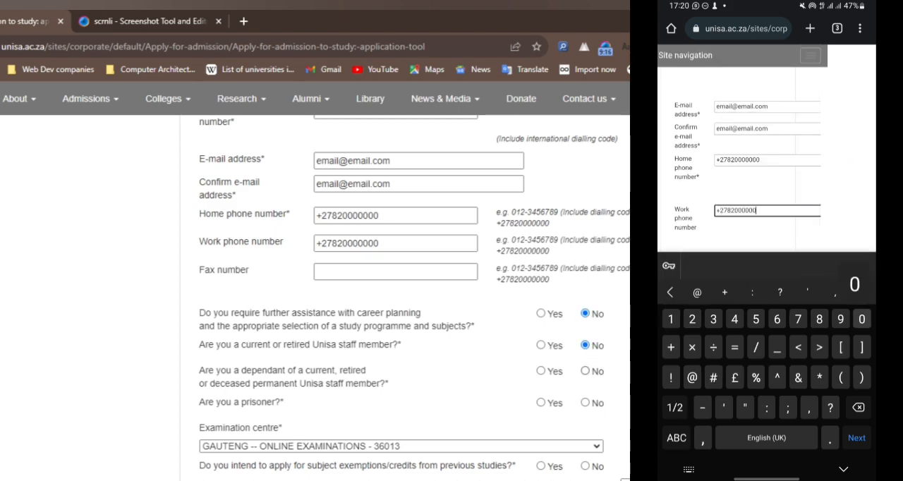
pyautogui.click(584, 371)
pyautogui.click(585, 403)
pyautogui.scroll(-2, 586, 400)
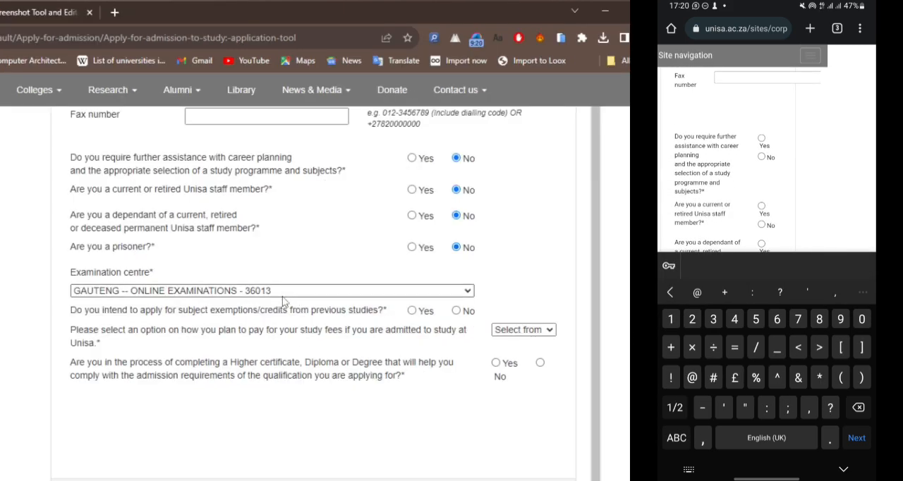
pyautogui.click(302, 290)
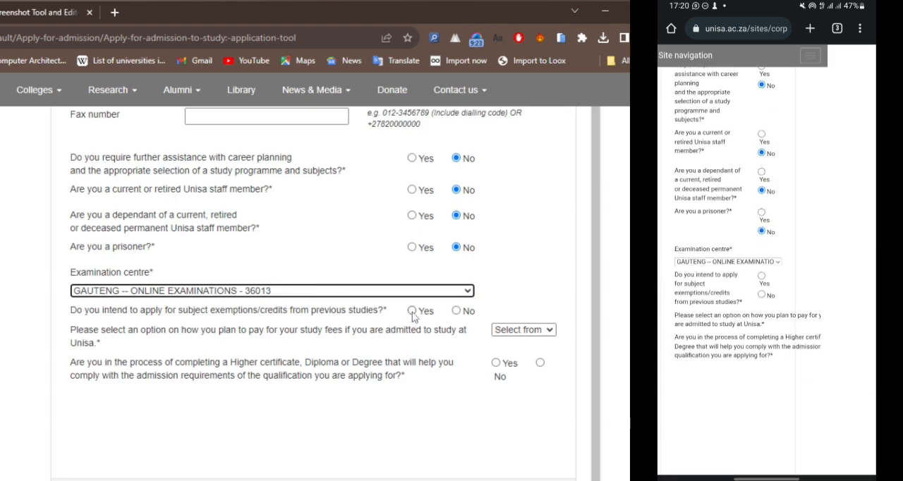
pyautogui.click(457, 312)
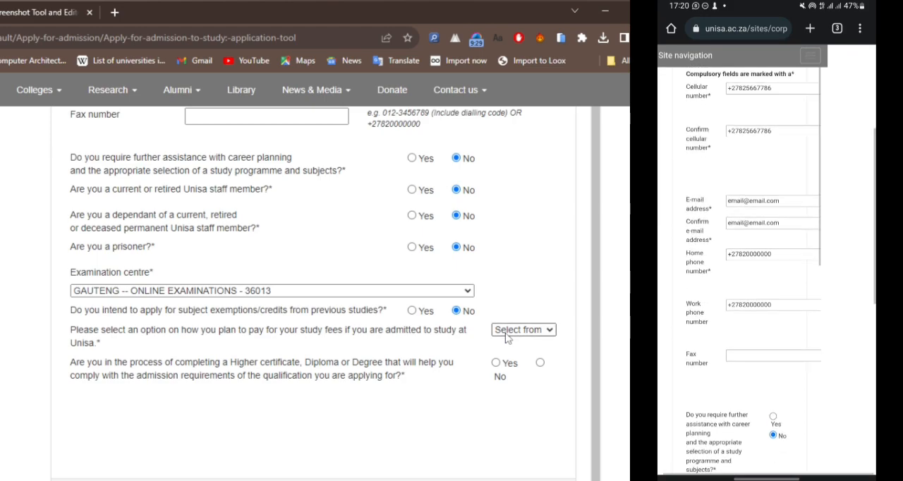
# Step: Set the study fee payment to NSFAS application, answer No to currently completing a qualification, and submit the page
pyautogui.click(522, 330)
pyautogui.click(529, 370)
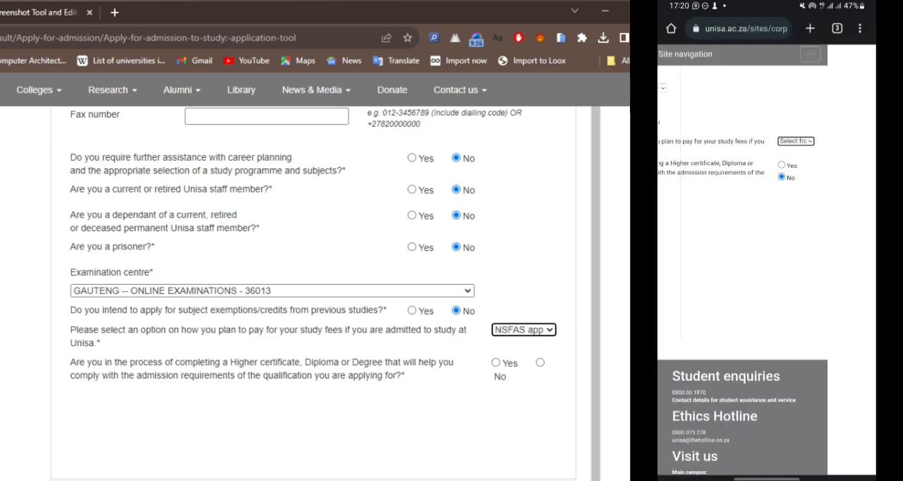
pyautogui.click(540, 364)
pyautogui.scroll(-5, 544, 306)
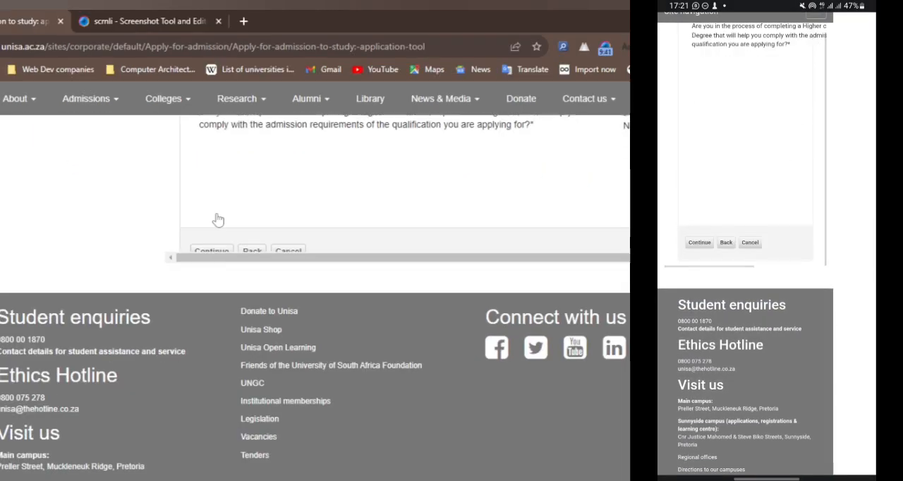
pyautogui.click(85, 208)
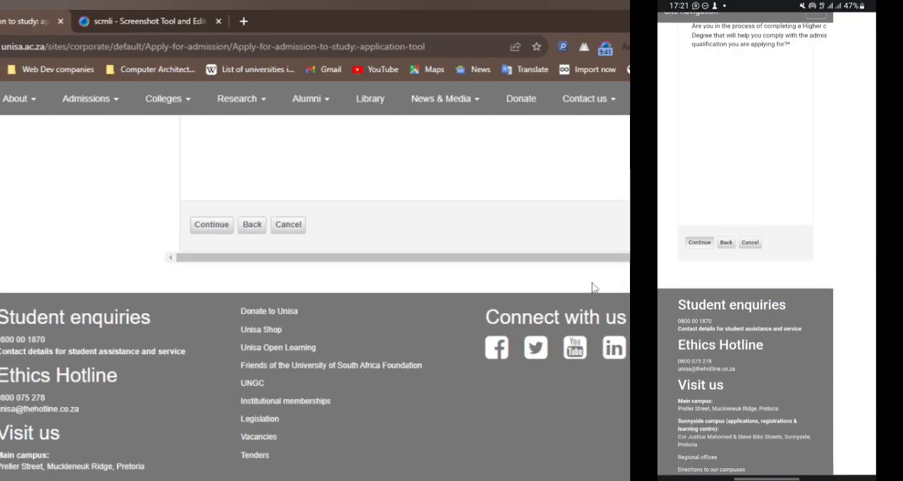
pyautogui.scroll(6, 594, 289)
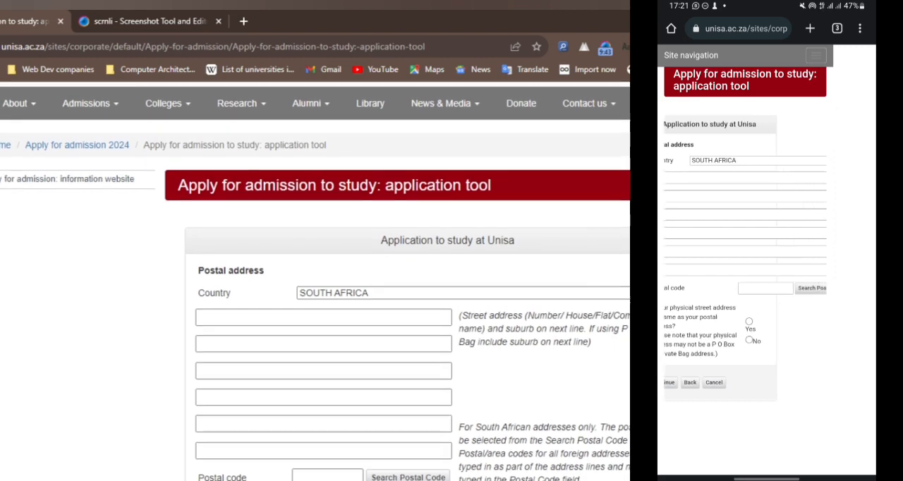
pyautogui.scroll(-2, 456, 310)
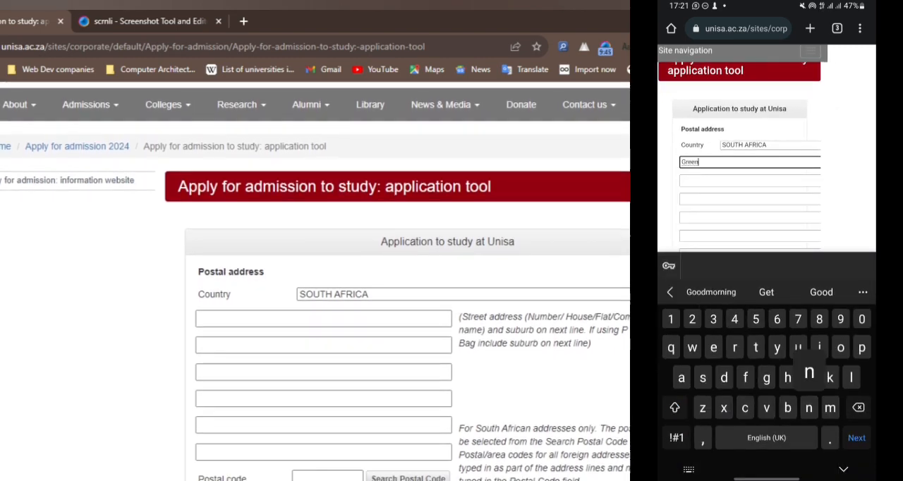
pyautogui.write('point')
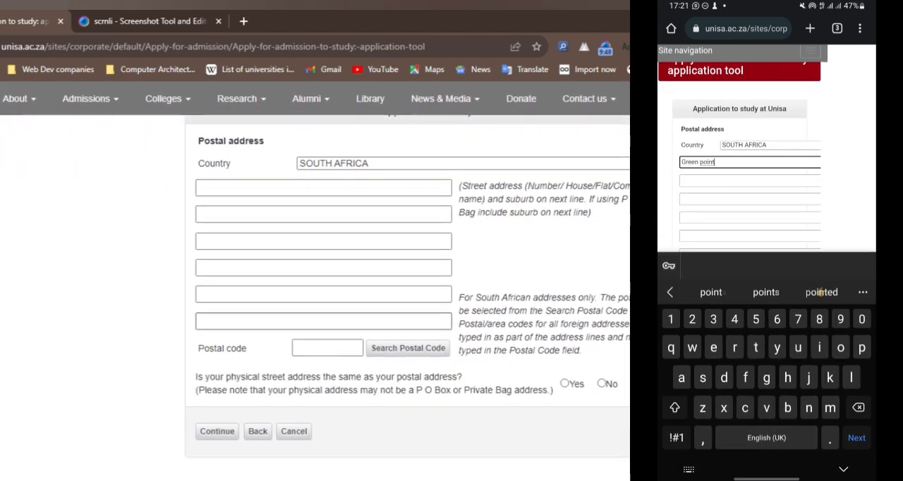
pyautogui.click(857, 437)
pyautogui.click(328, 348)
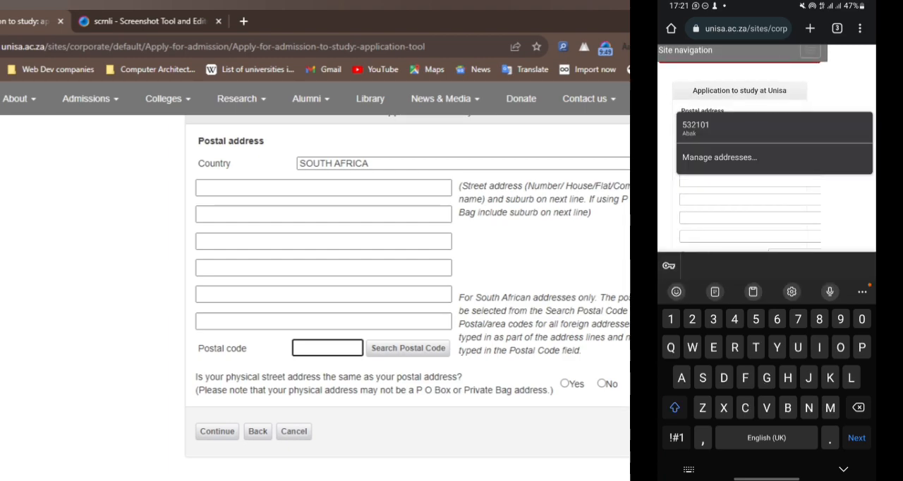
pyautogui.scroll(1, 739, 212)
pyautogui.click(714, 224)
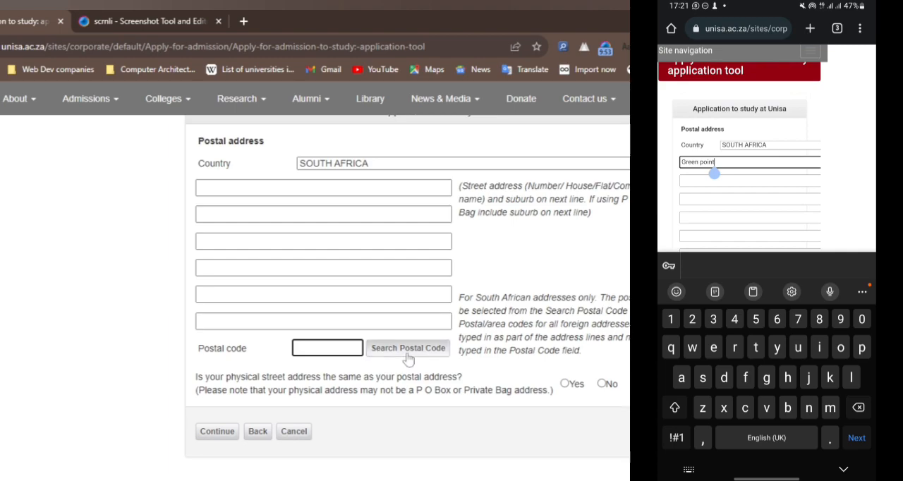
pyautogui.click(859, 407)
pyautogui.click(409, 359)
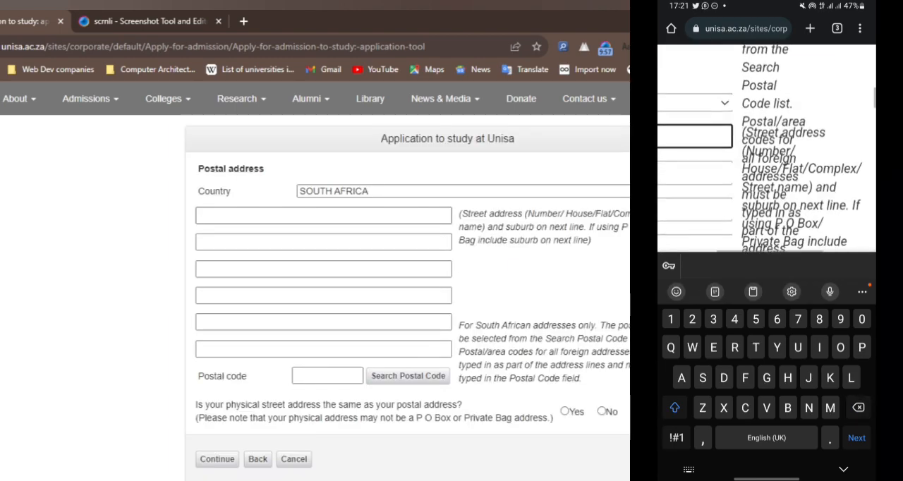
# Step: Enter the applicant's street number on the first postal address line and open the postal code search
pyautogui.click(323, 216)
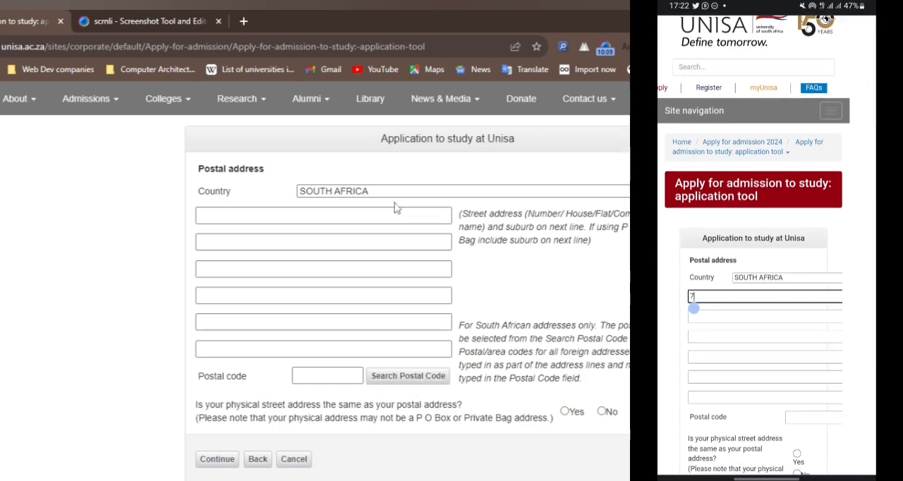
pyautogui.click(693, 305)
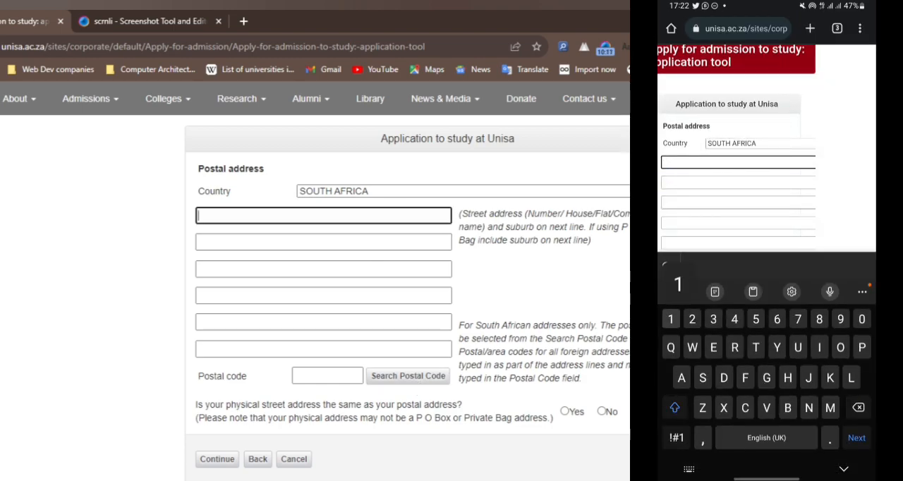
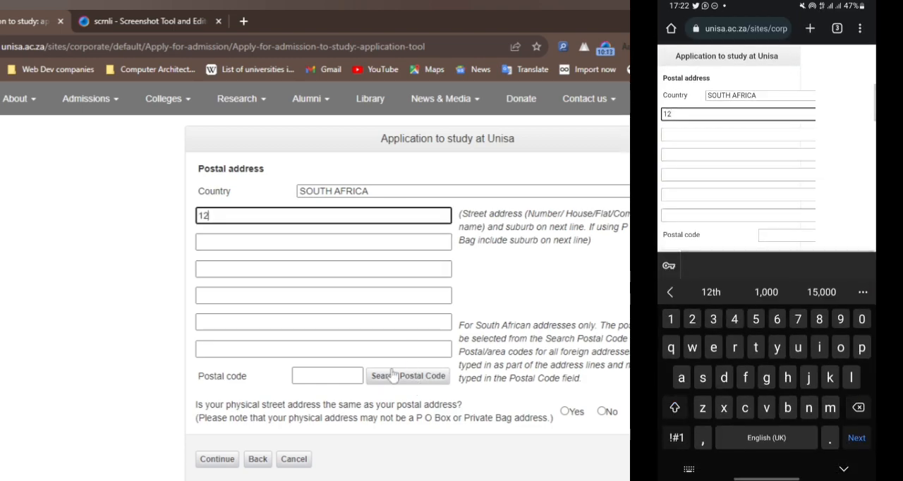
pyautogui.click(327, 375)
pyautogui.click(382, 380)
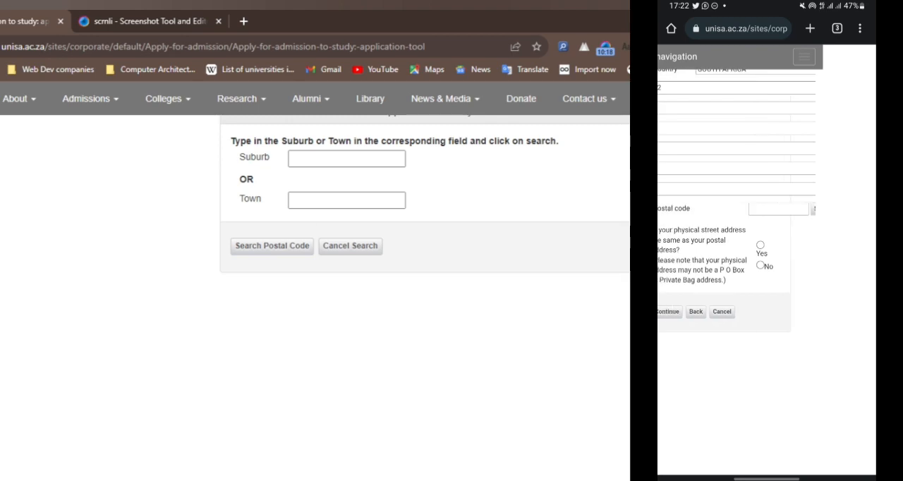
# Step: Search for the postal code by the applicant's suburb and town, and accept the matching code for the postal address
pyautogui.click(320, 159)
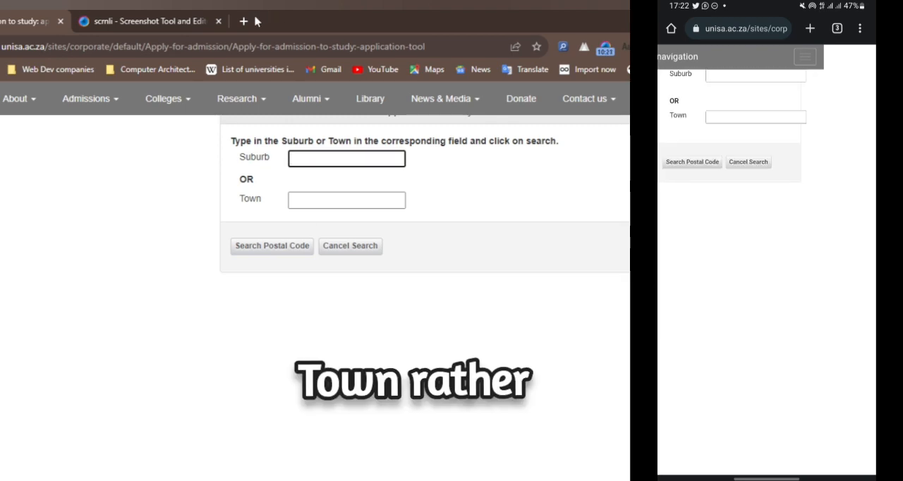
pyautogui.write('Green Point')
pyautogui.press('Tab')
pyautogui.write('Cape Tw')
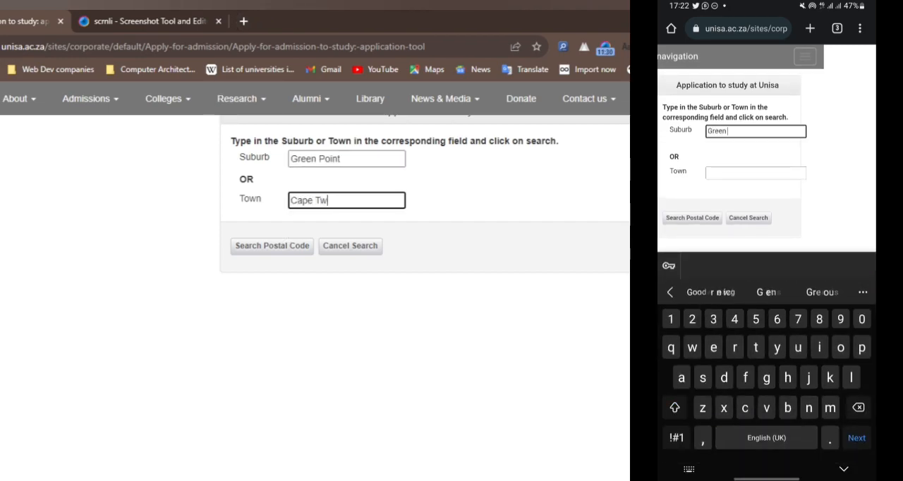
pyautogui.click(280, 253)
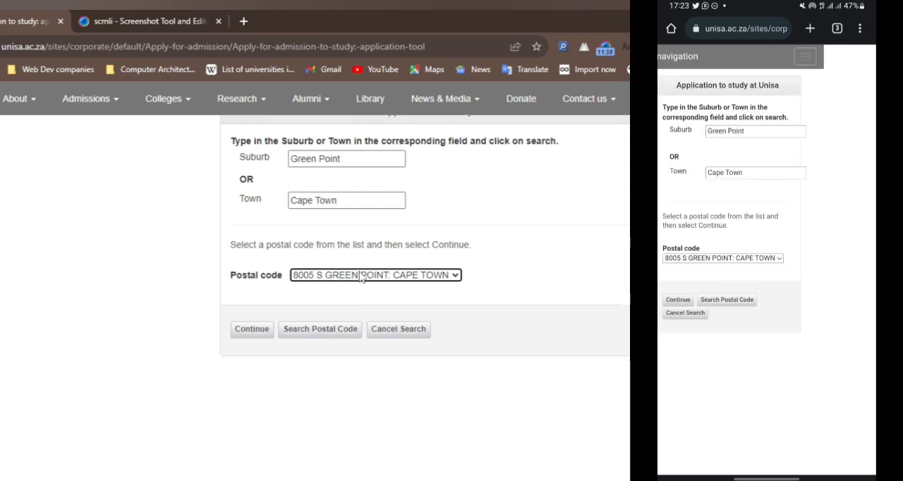
pyautogui.click(259, 332)
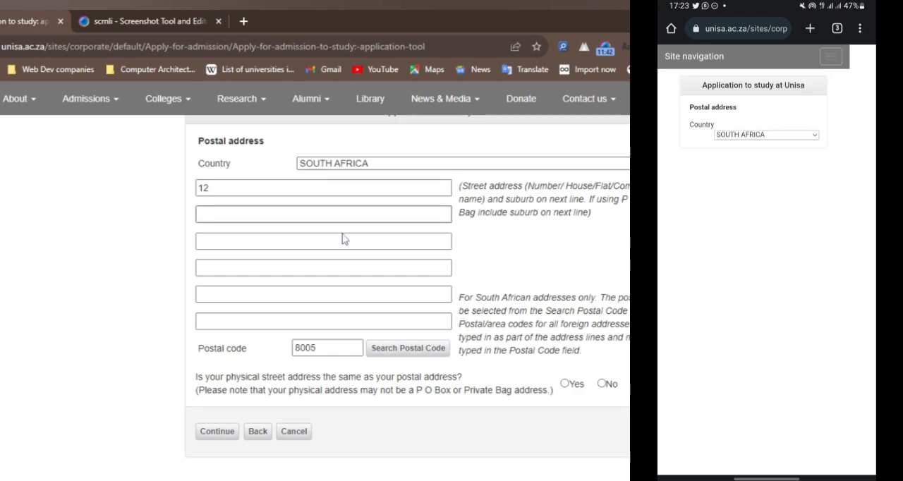
# Step: Enter the applicant's suburb on the second postal address line
pyautogui.scroll(1, 766, 222)
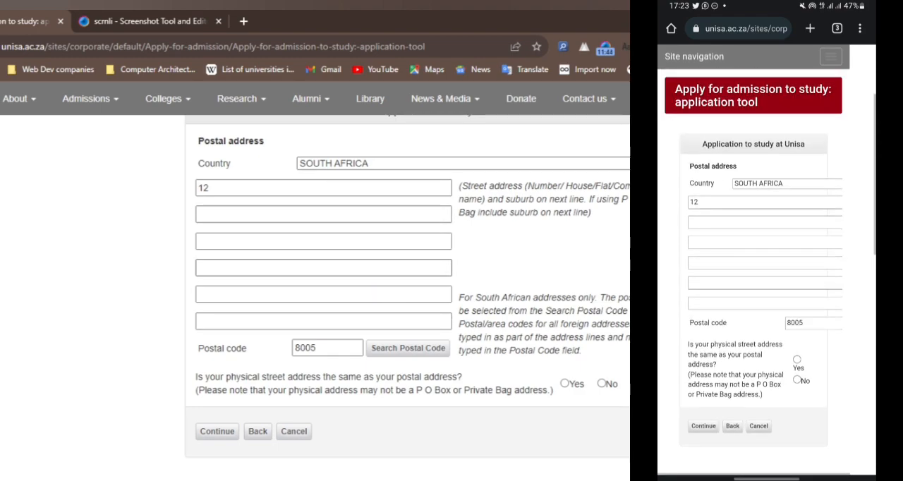
pyautogui.click(765, 222)
pyautogui.click(349, 189)
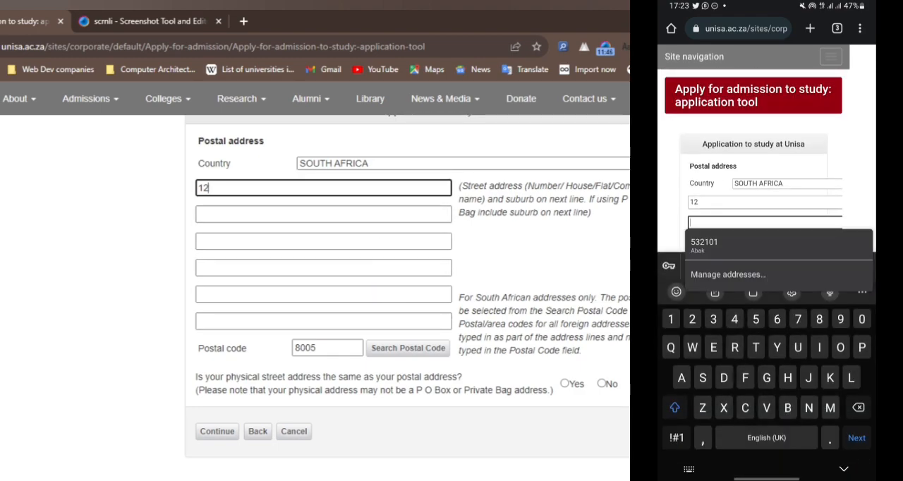
pyautogui.write('Greenp')
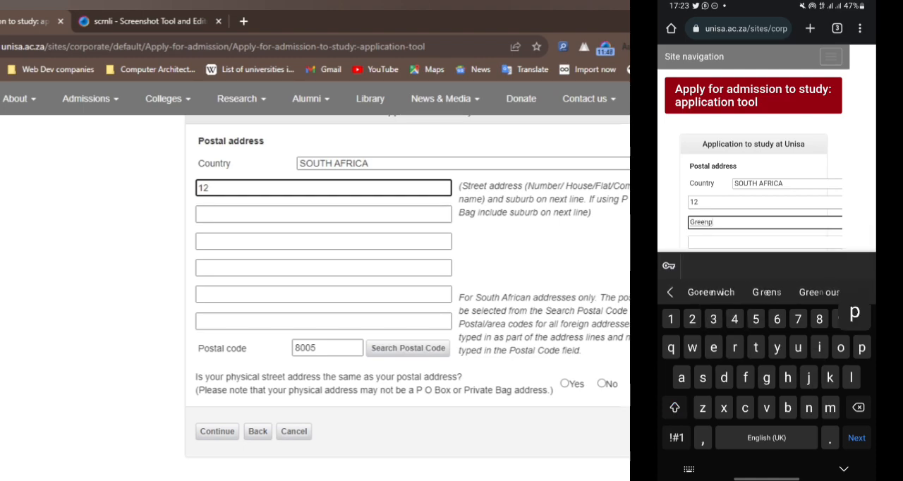
pyautogui.write('oint')
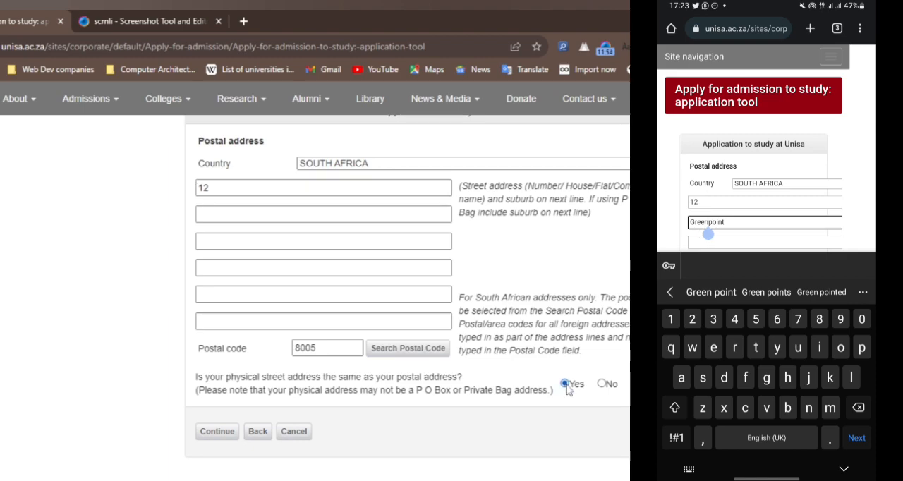
# Step: Answer Yes to the physical street address being the same as the postal address, and submit the page
pyautogui.scroll(-3, 753, 148)
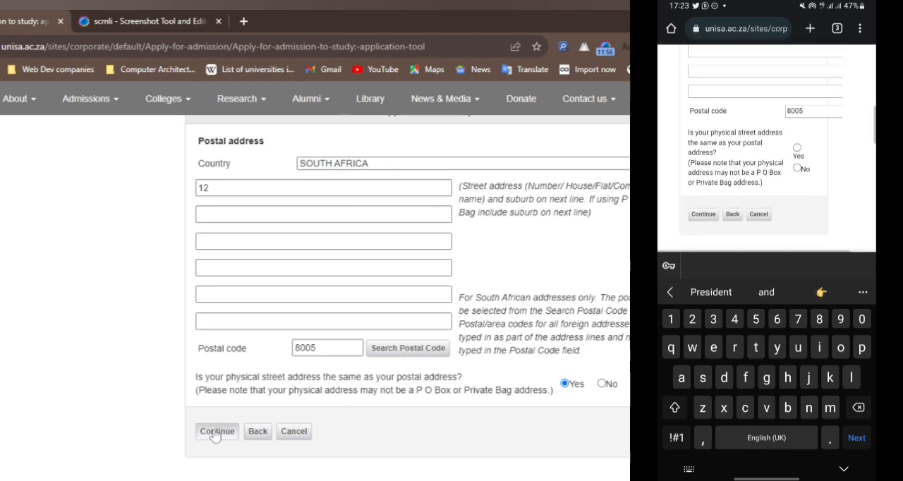
pyautogui.click(216, 432)
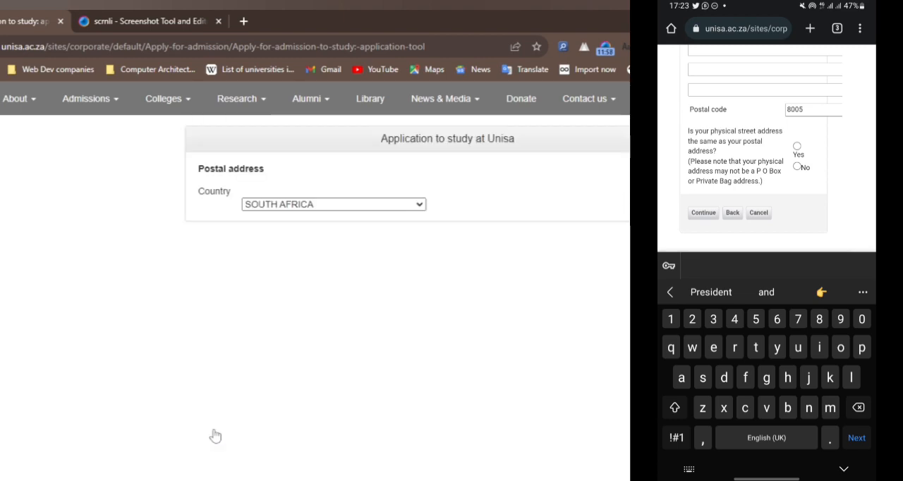
pyautogui.click(797, 146)
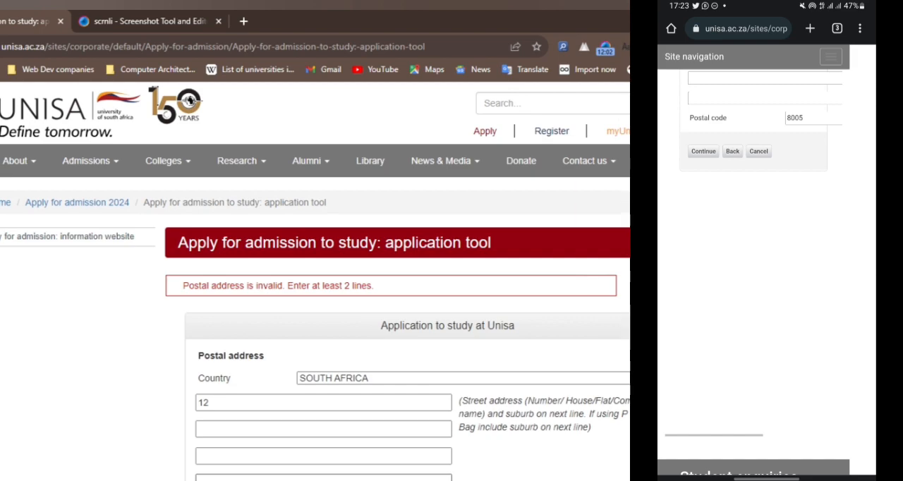
# Step: Complete the rejected postal address with the applicant's suburb on its second line
pyautogui.scroll(-2, 382, 293)
pyautogui.scroll(-2, 381, 293)
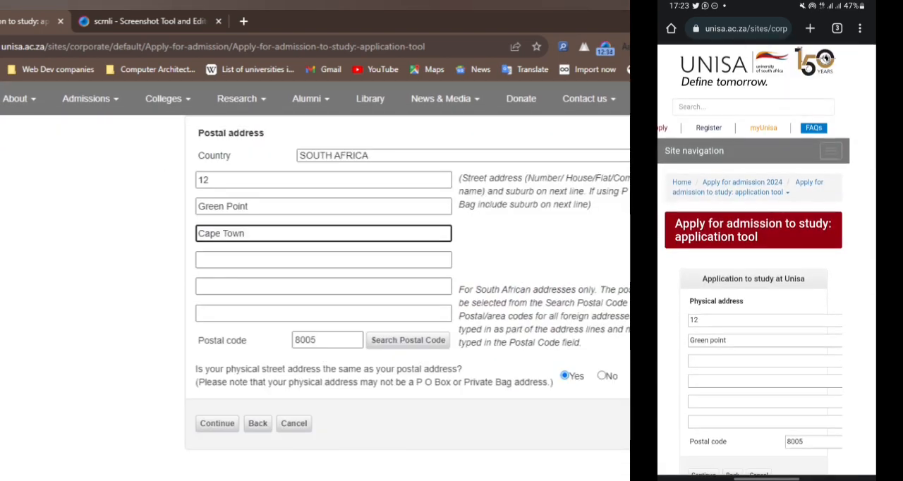
pyautogui.moveTo(461, 177); pyautogui.dragTo(620, 178)
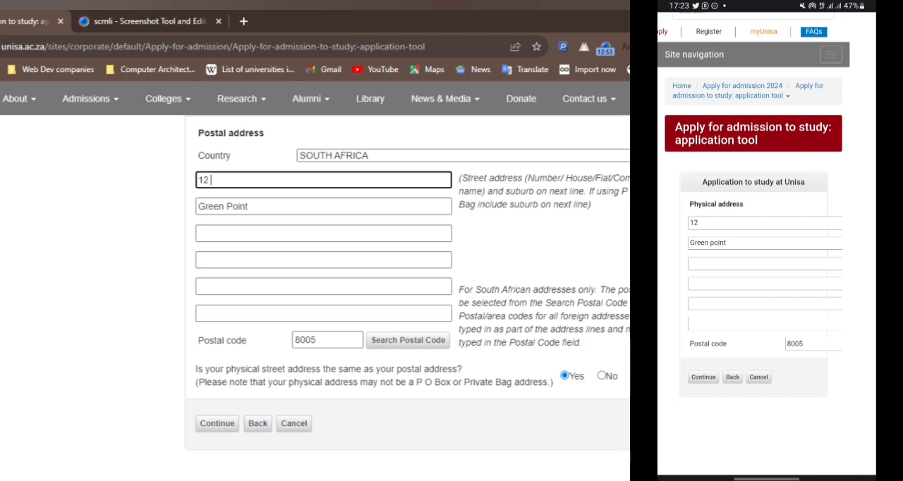
pyautogui.click(318, 143)
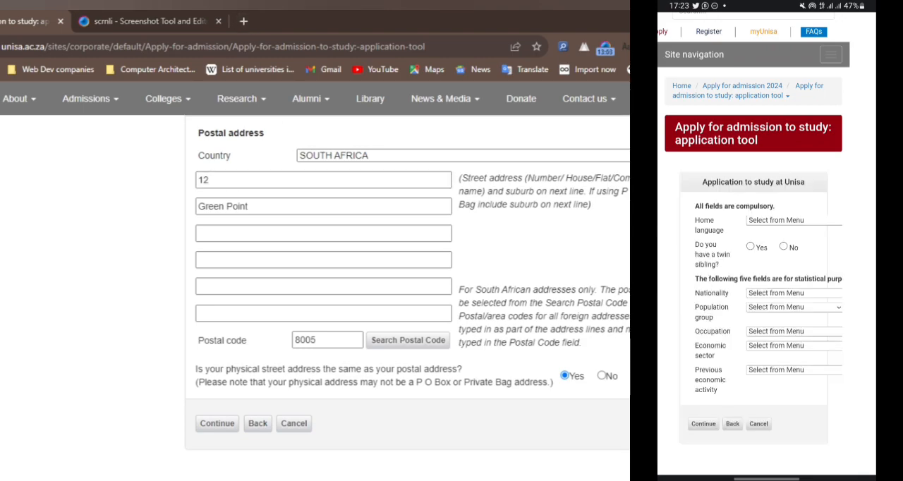
# Step: Set the home language to ENGLISH and answer No to having a twin sibling
pyautogui.click(793, 220)
pyautogui.click(766, 141)
pyautogui.click(784, 246)
# Step: Replace the first postal address line with the applicant's full street address and submit the postal address page
pyautogui.doubleClick(282, 180)
pyautogui.scroll(-1, 314, 251)
pyautogui.click(793, 293)
pyautogui.click(228, 368)
pyautogui.scroll(-7, 767, 282)
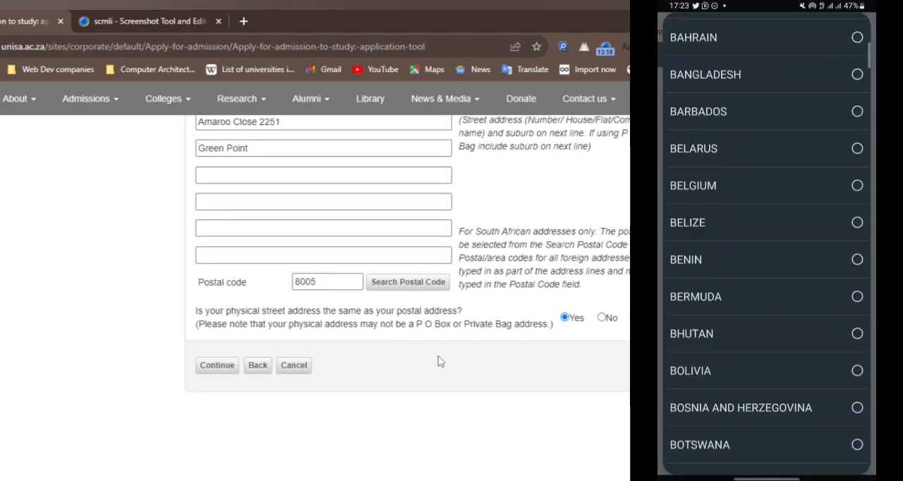
# Step: Submit the physical address page and set the nationality to SOUTH AFRICA
pyautogui.scroll(-20, 766, 283)
pyautogui.scroll(-11, 766, 282)
pyautogui.scroll(1, 767, 282)
pyautogui.scroll(-2, 441, 362)
pyautogui.scroll(2, 441, 361)
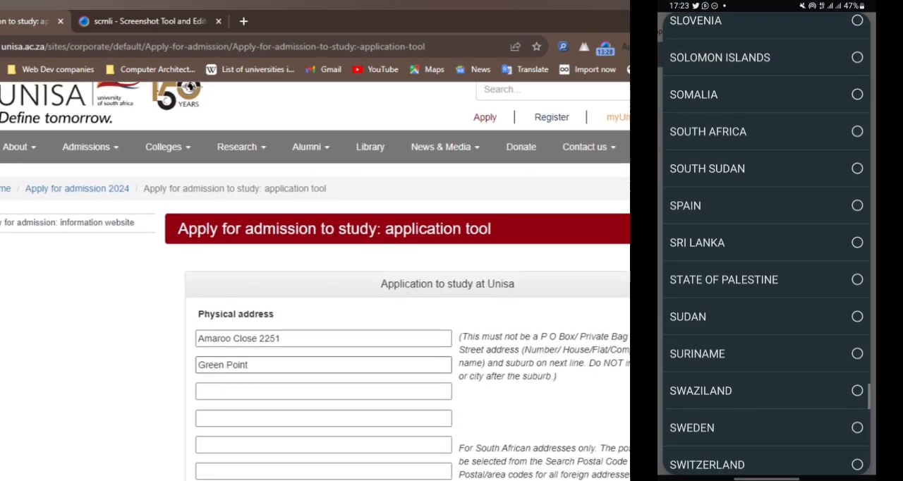
pyautogui.scroll(-3, 318, 357)
pyautogui.scroll(1, 256, 357)
pyautogui.click(766, 146)
pyautogui.scroll(2, 403, 356)
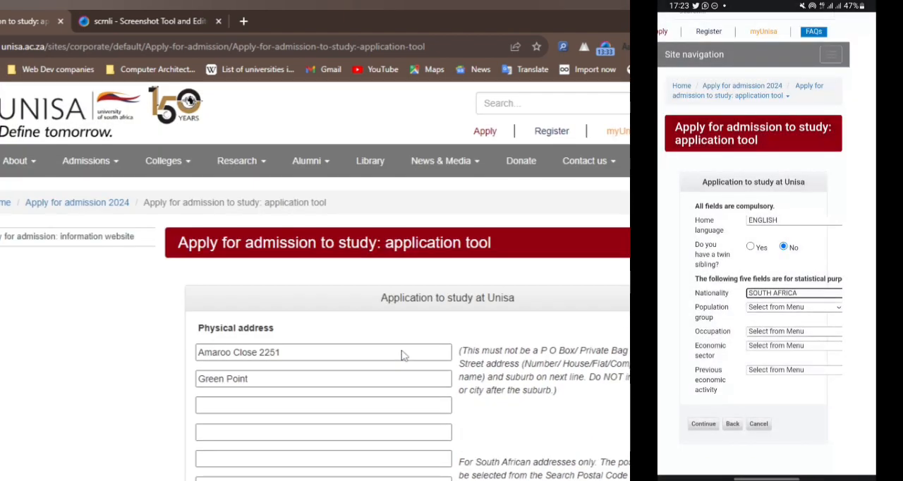
# Step: Set the population group to COLOURED, with No as the answer to the twin sibling question
pyautogui.scroll(-1, 402, 356)
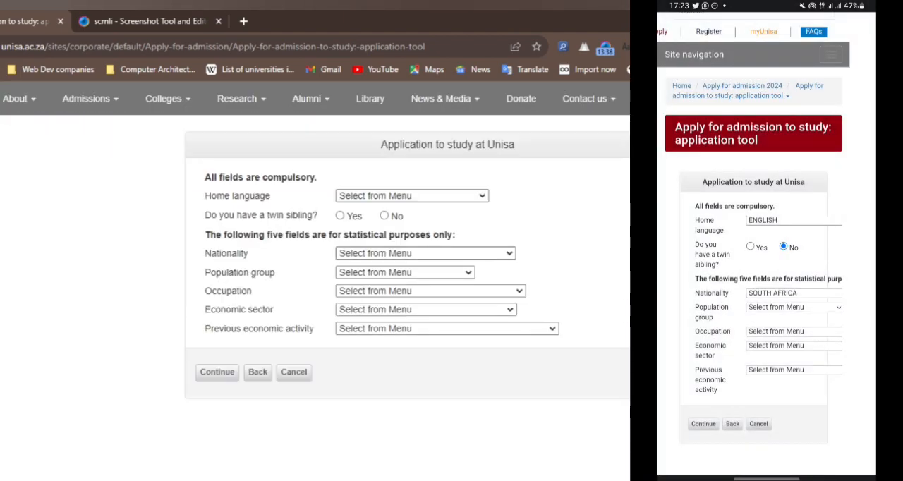
pyautogui.click(793, 307)
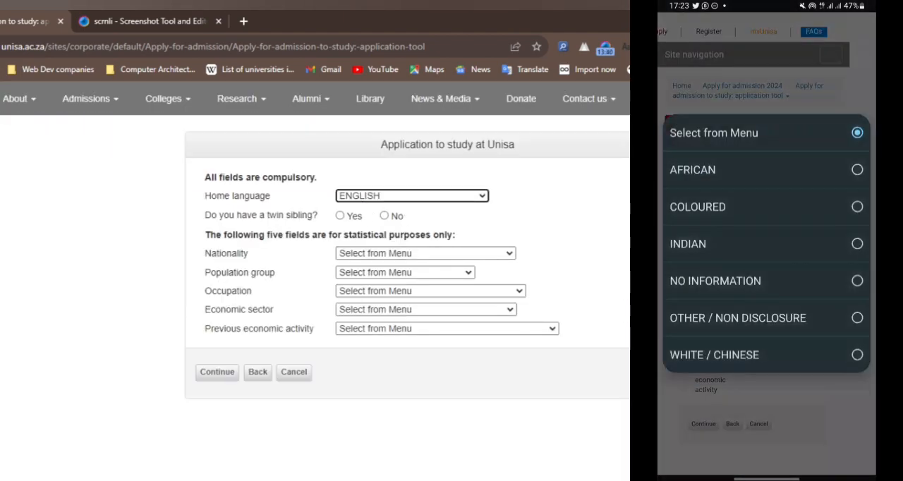
pyautogui.click(386, 216)
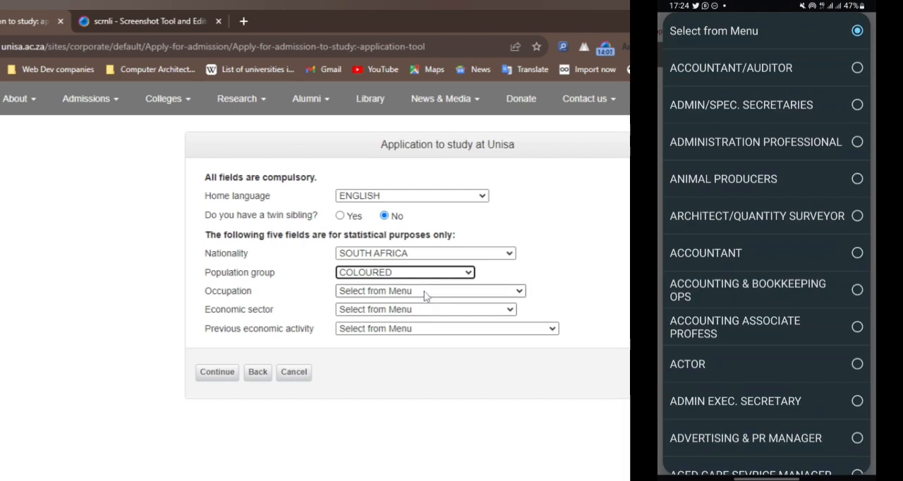
# Step: Choose COMPUTER SPECIALIST as the occupation
pyautogui.scroll(-3, 765, 247)
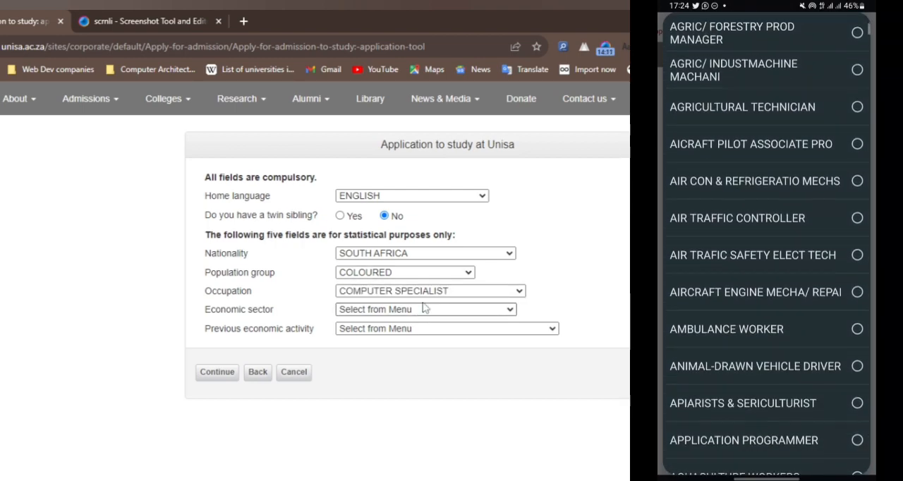
pyautogui.scroll(-12, 766, 247)
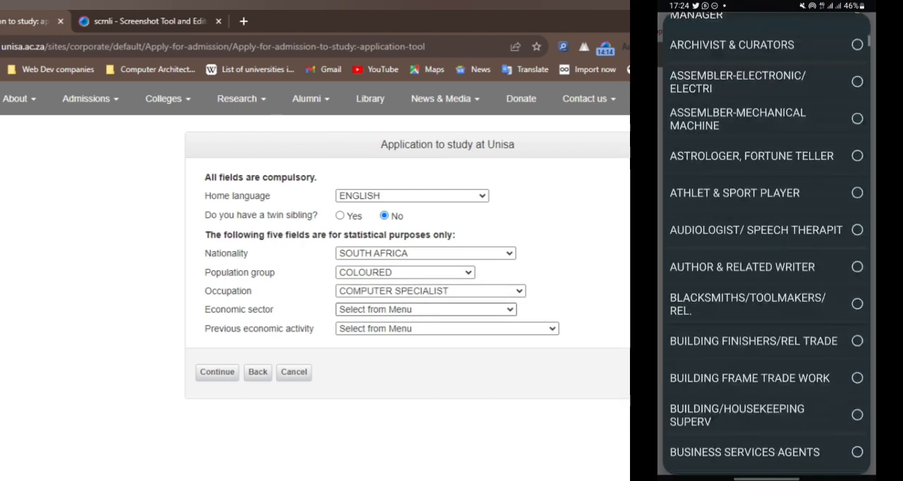
pyautogui.scroll(-10, 766, 247)
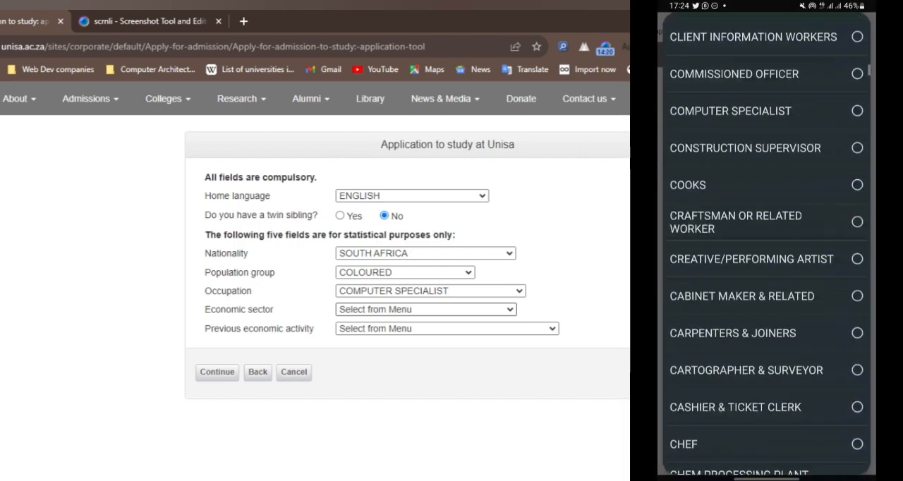
pyautogui.scroll(2, 766, 247)
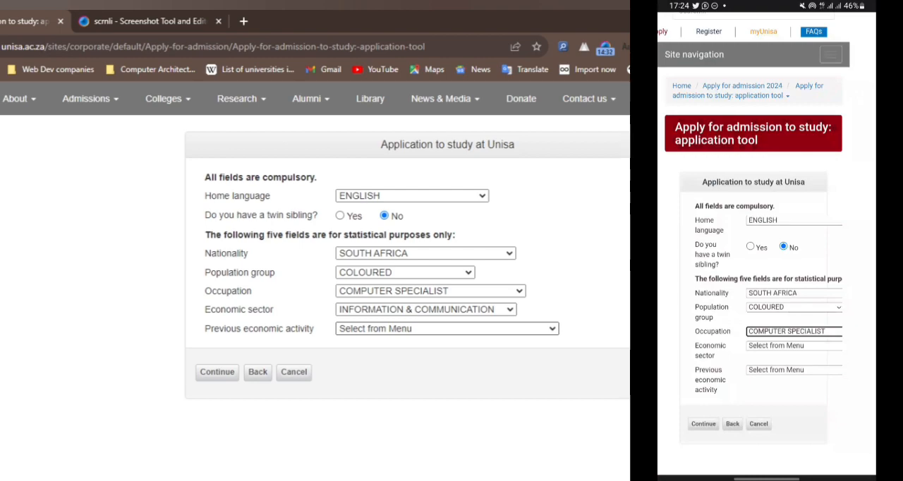
# Step: Set the economic sector to INFORMATION & COMMUNICATION and previous economic activity to SECONDARY SCHOOL STUDENT, and submit the page
pyautogui.click(794, 346)
pyautogui.scroll(-1, 765, 247)
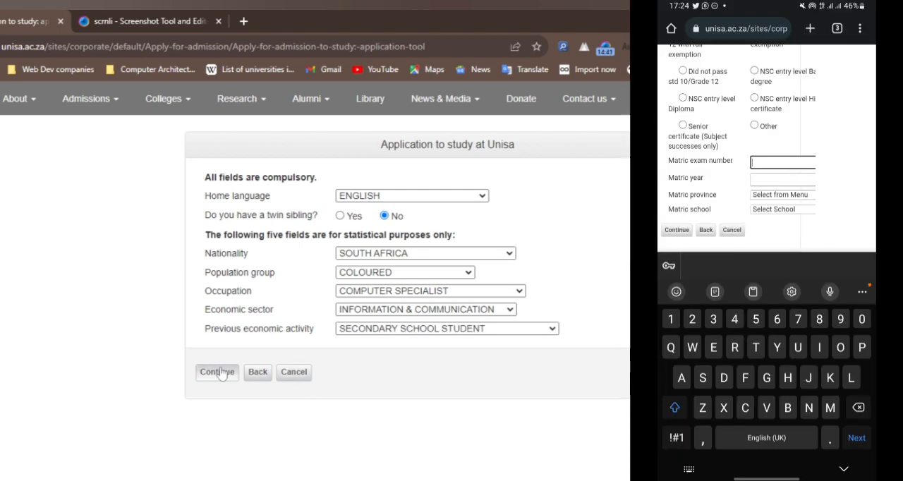
pyautogui.click(218, 371)
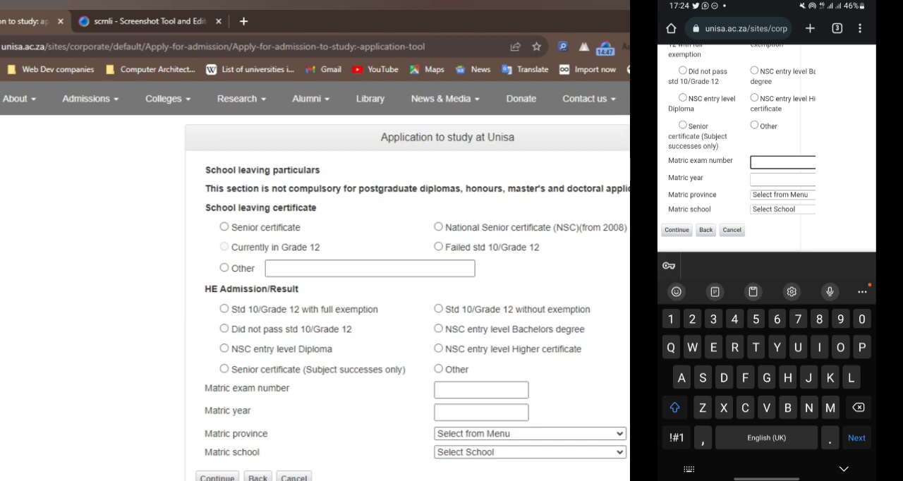
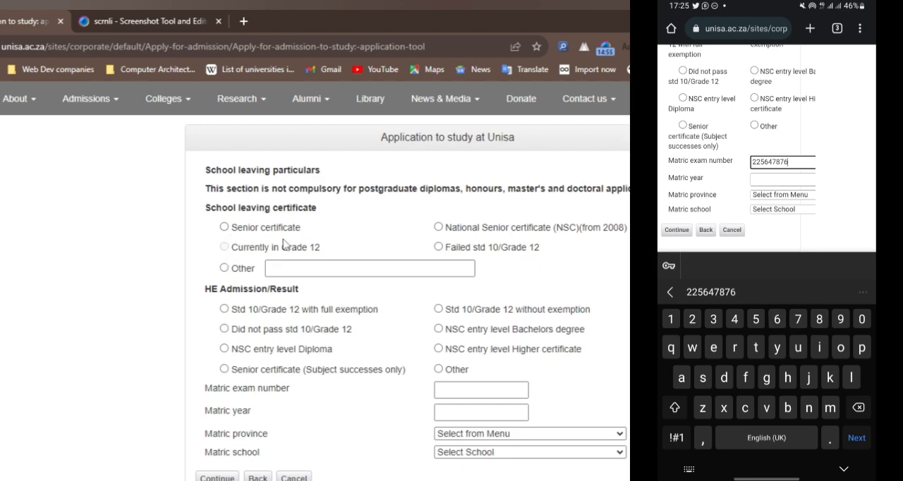
# Step: Enter the matric exam number and set the matric year to 2016 on the phone's application form
pyautogui.press('Tab')
pyautogui.write('2')
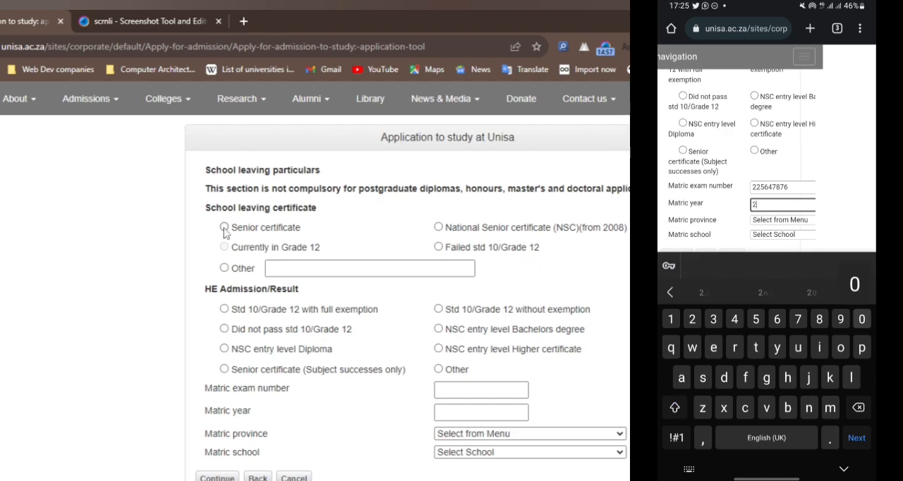
pyautogui.write('016')
# Step: Choose Senior certificate as the school leaving certificate on the desktop form and EASTERN CAPE as the matric province on the phone form
pyautogui.click(224, 227)
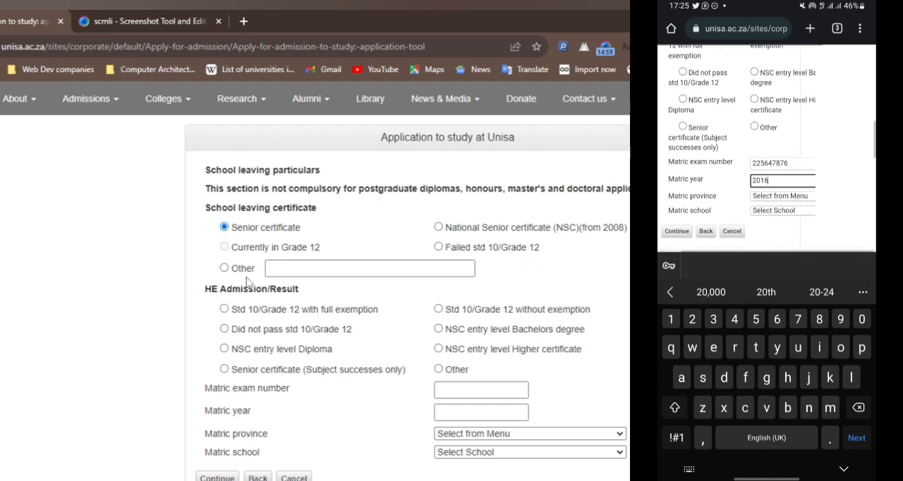
pyautogui.click(782, 220)
pyautogui.scroll(-1, 317, 297)
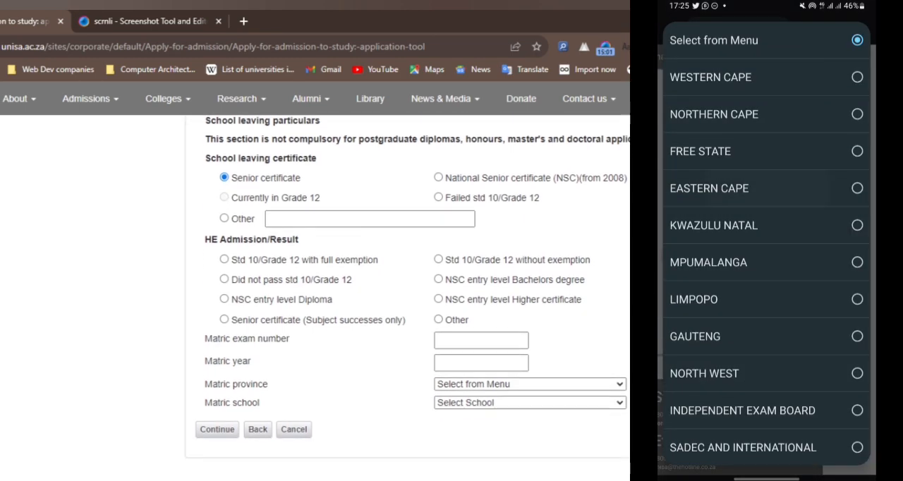
pyautogui.click(707, 188)
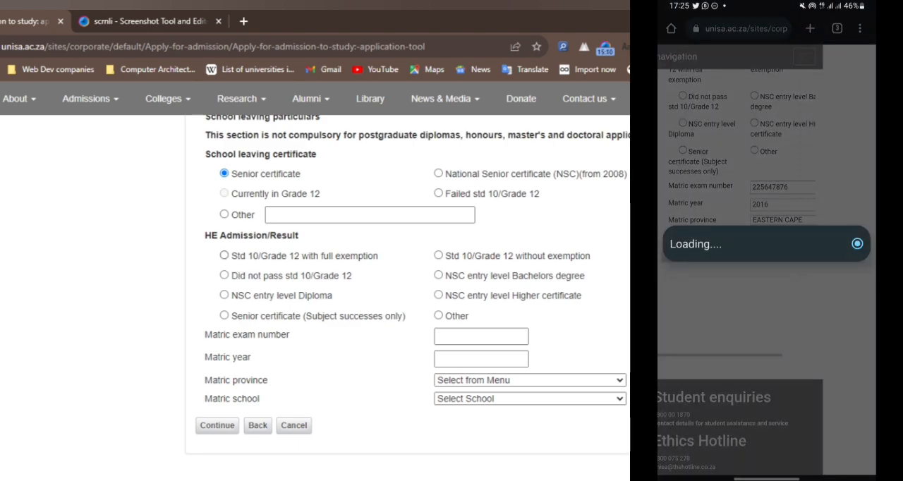
# Step: Fill in the desktop form's matric exam number, year 2016, province EASTERN CAPE and school BAZINDLOVU SENIOR SECONDARY SCHOOL
pyautogui.click(466, 337)
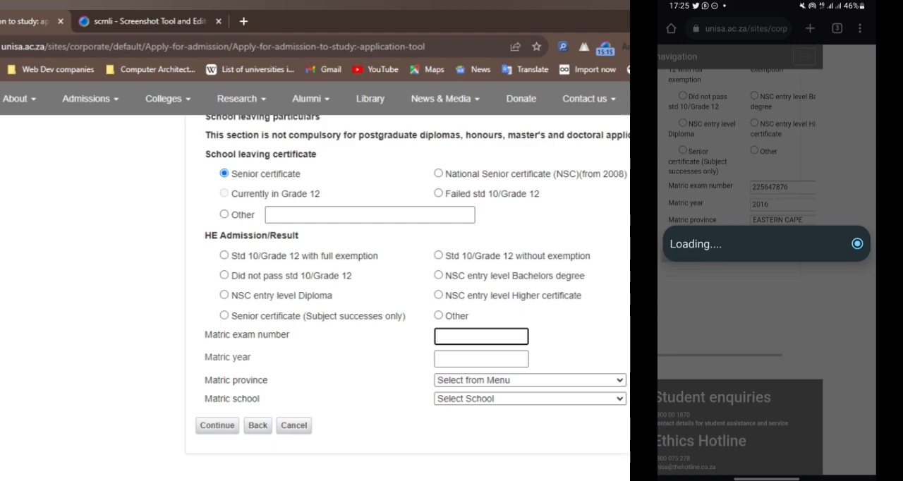
pyautogui.click(469, 359)
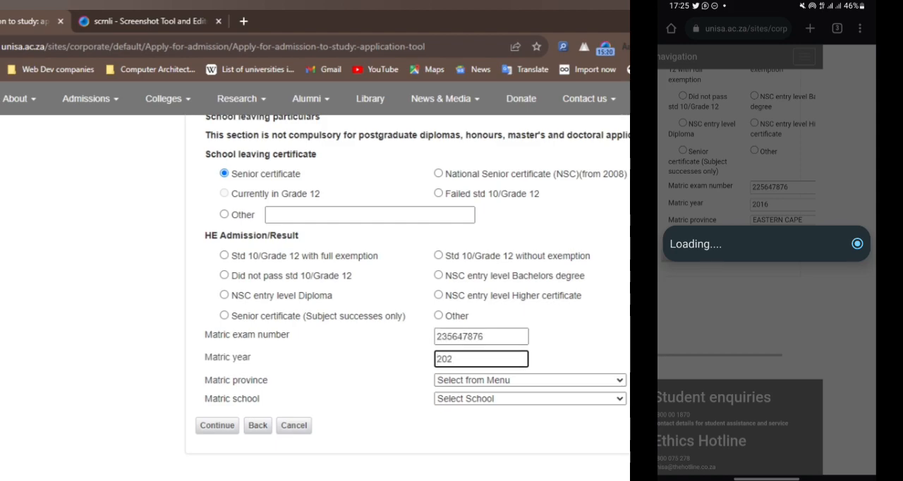
pyautogui.write('2016')
pyautogui.click(472, 383)
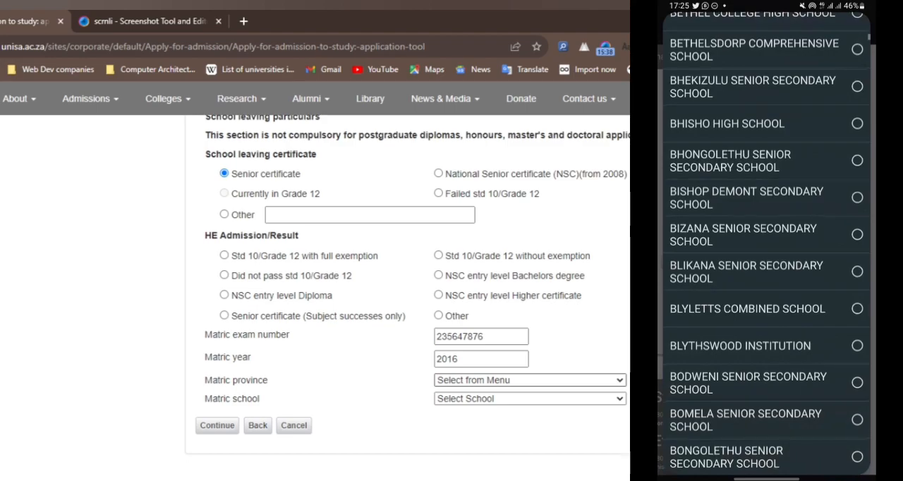
pyautogui.click(494, 401)
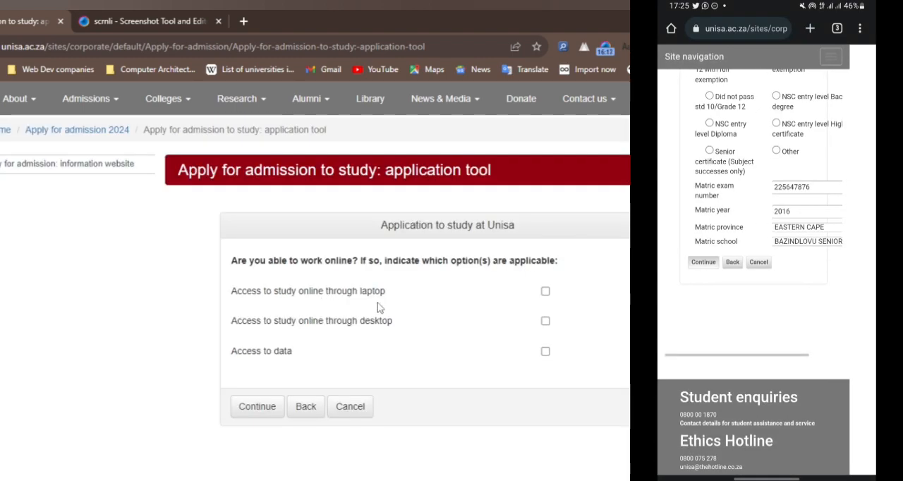
# Step: Indicate access to study online through laptop, desktop and data, and submit the online access page
pyautogui.click(545, 291)
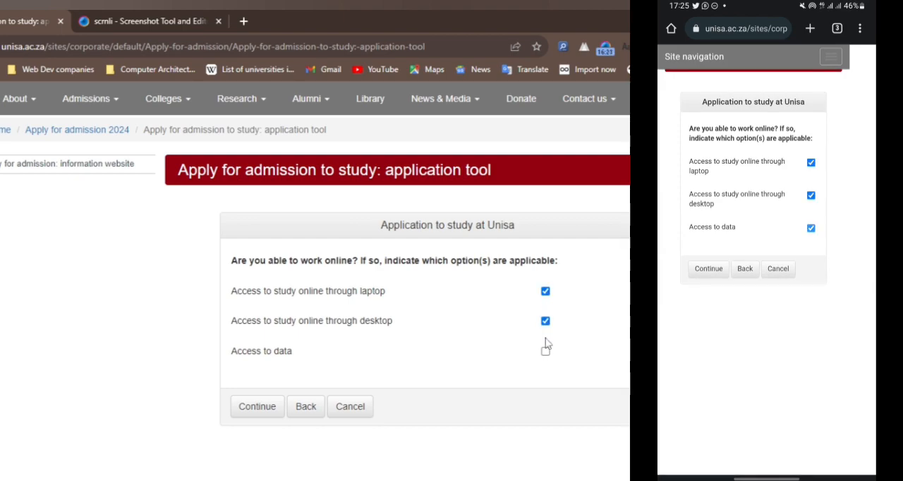
pyautogui.click(254, 410)
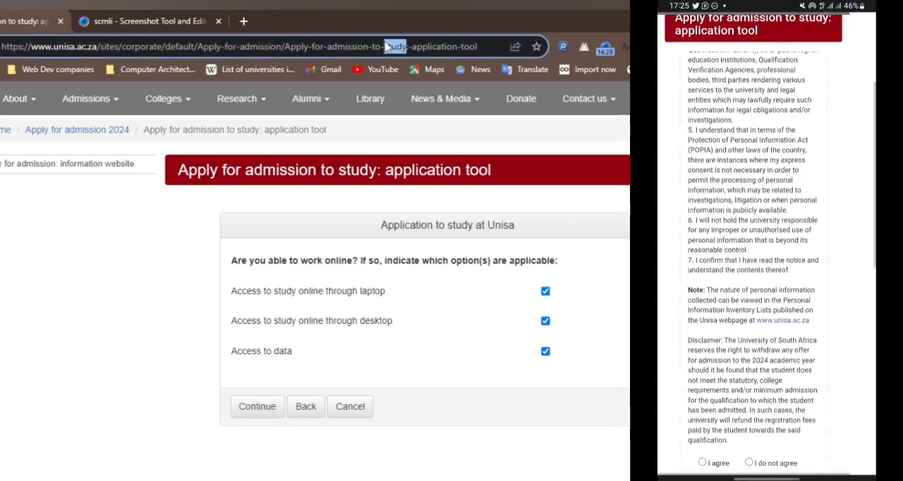
# Step: Agree to the declaration and undertaking for the 2024 application
pyautogui.scroll(-3, 404, 331)
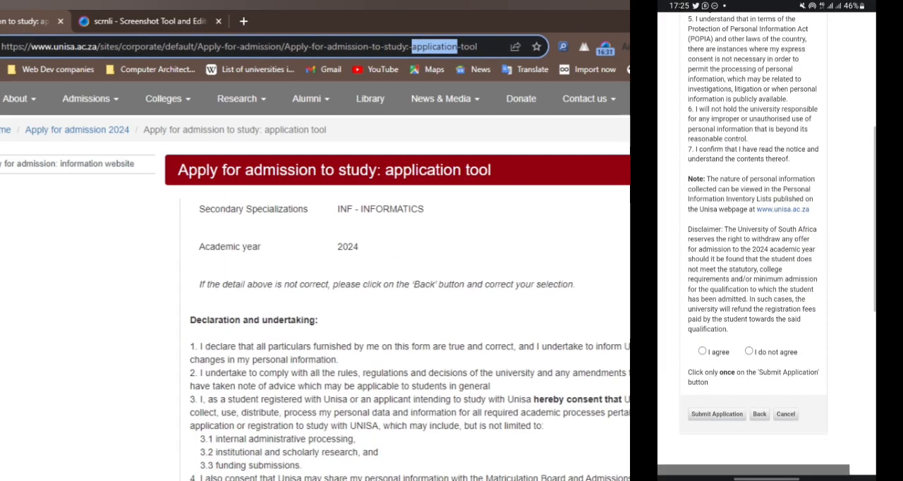
pyautogui.scroll(-5, 404, 331)
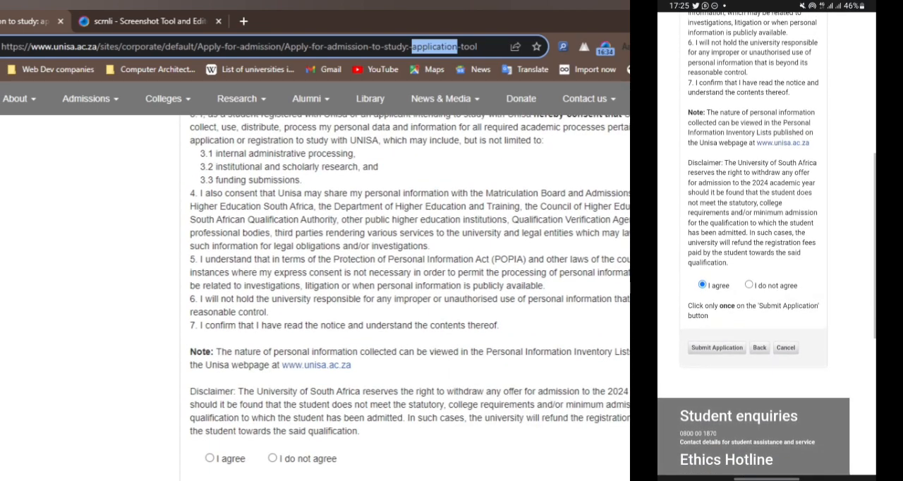
pyautogui.scroll(-2, 404, 296)
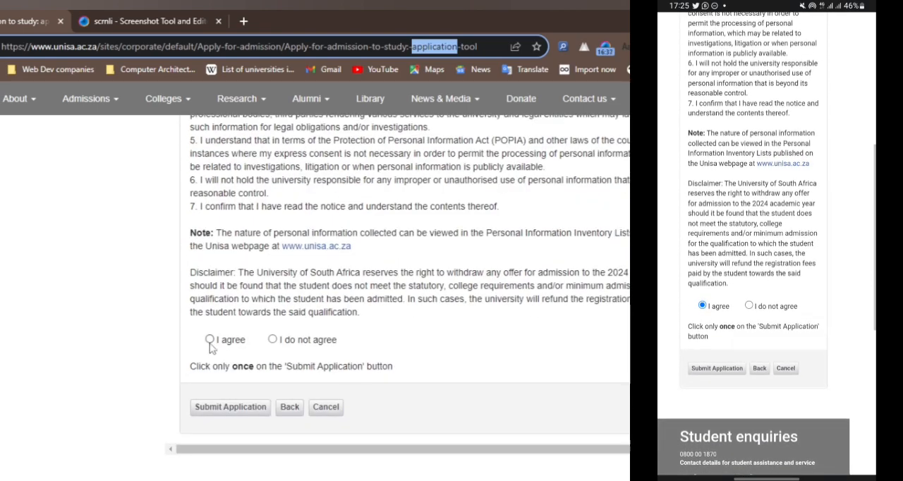
pyautogui.click(209, 340)
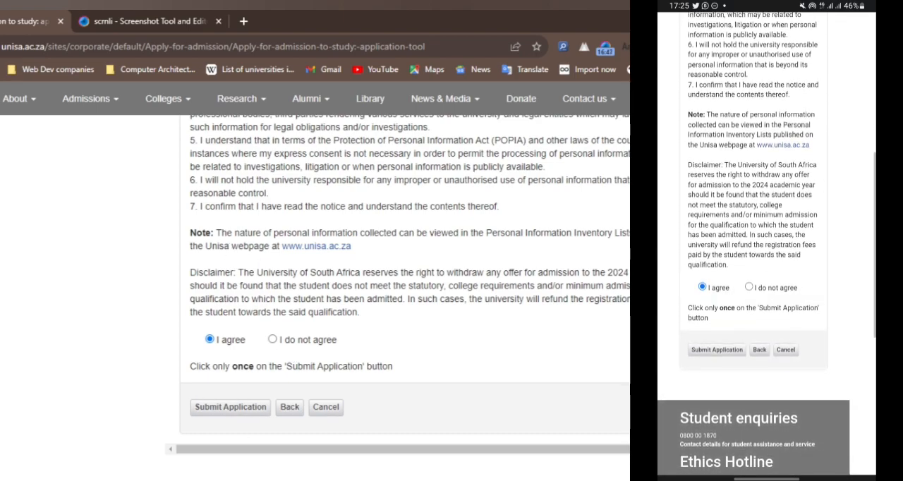
pyautogui.scroll(2, 261, 314)
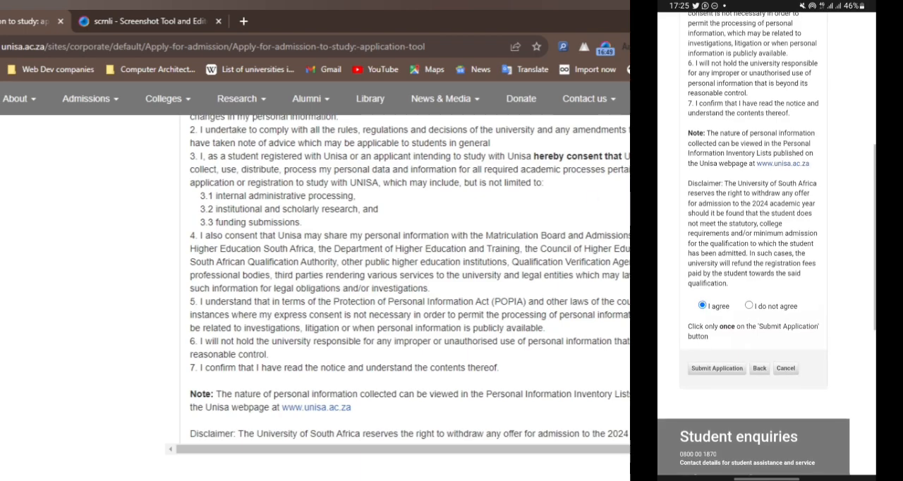
pyautogui.scroll(4, 409, 296)
pyautogui.scroll(1, 409, 296)
pyautogui.scroll(-6, 410, 297)
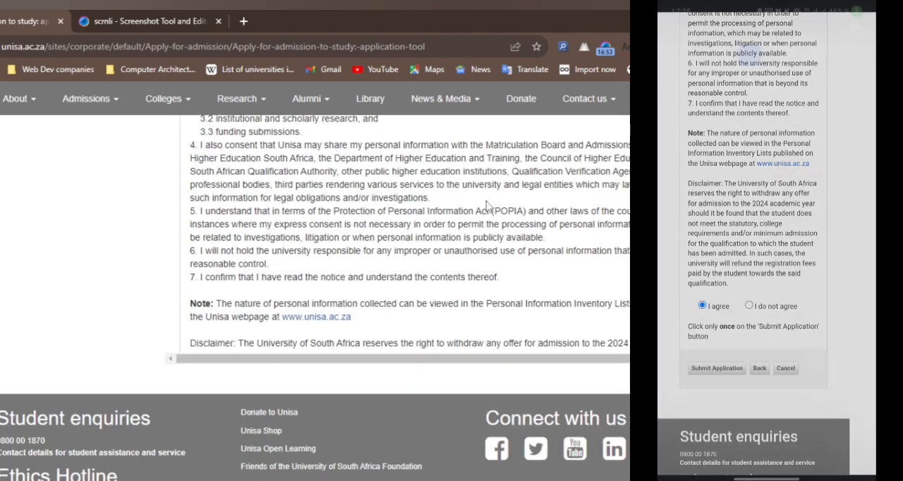
pyautogui.scroll(-2, 486, 205)
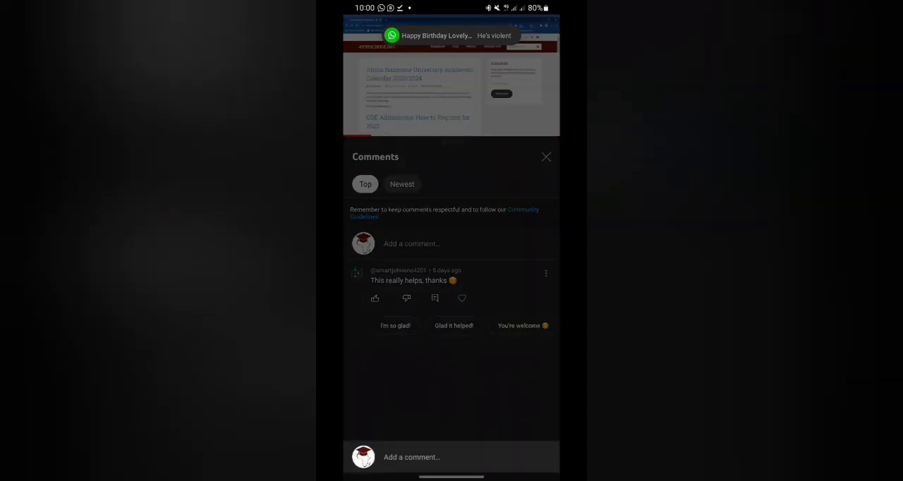
# Step: Switch to the YouTube comments and write a comment beginning with "Thank"
pyautogui.click(403, 458)
pyautogui.write('T')
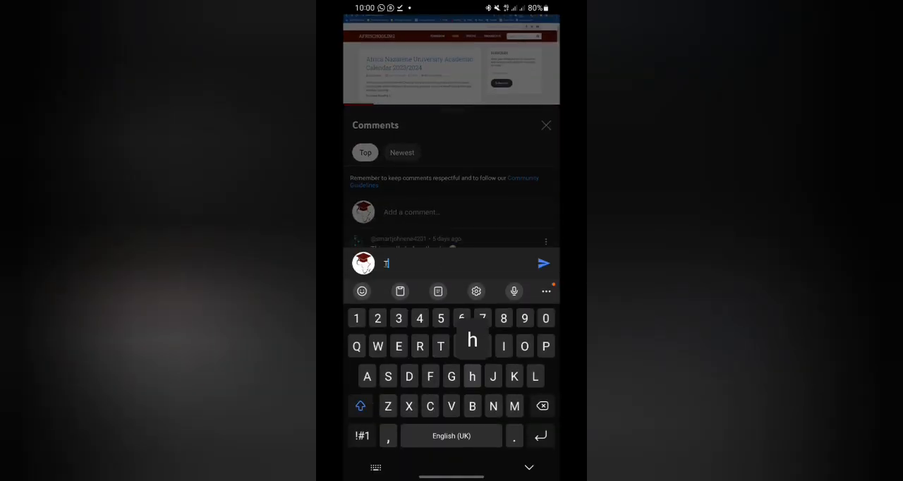
pyautogui.write('hank')
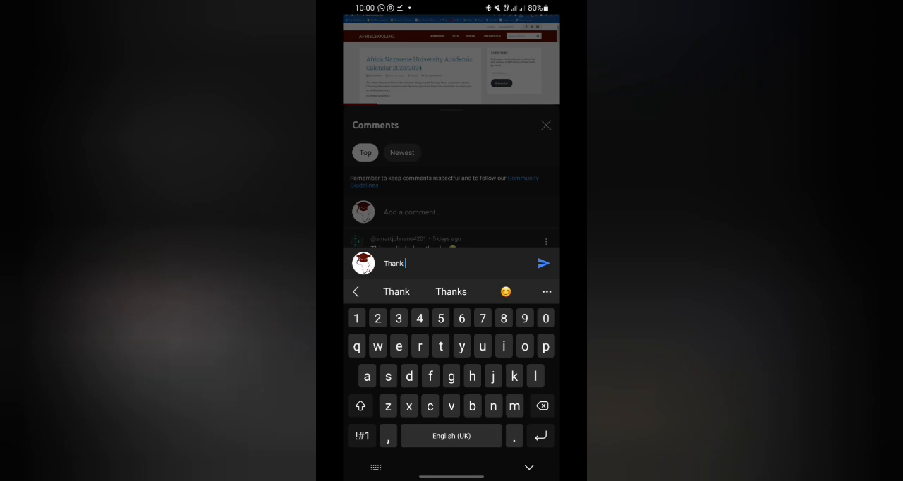